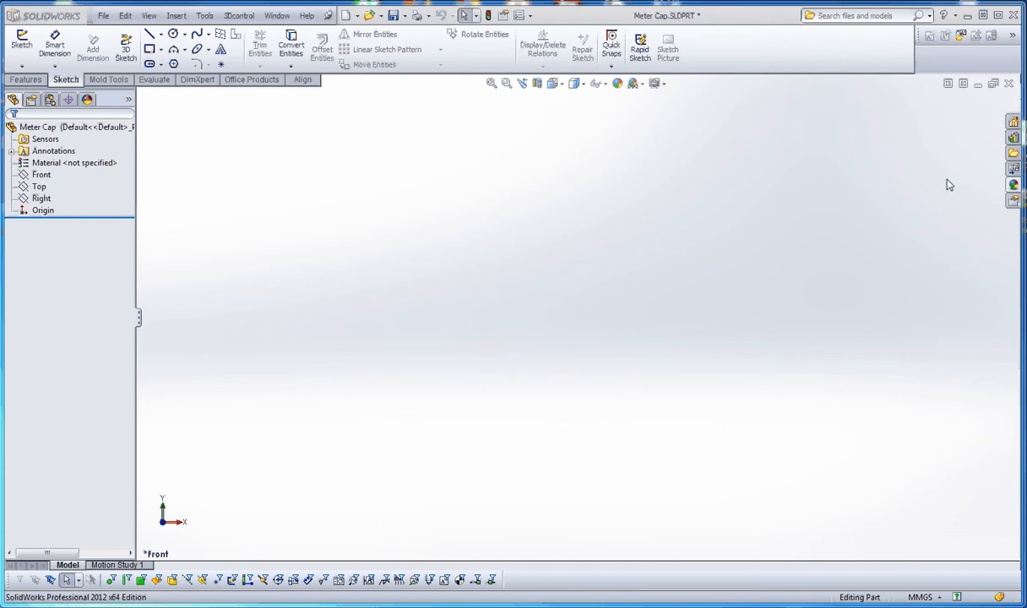
# Start a sketch on the Front plane and draw a circle about 226 mm in diameter centred on the origin.
pyautogui.click(88, 129)
pyautogui.click(268, 235)
pyautogui.click(40, 174)
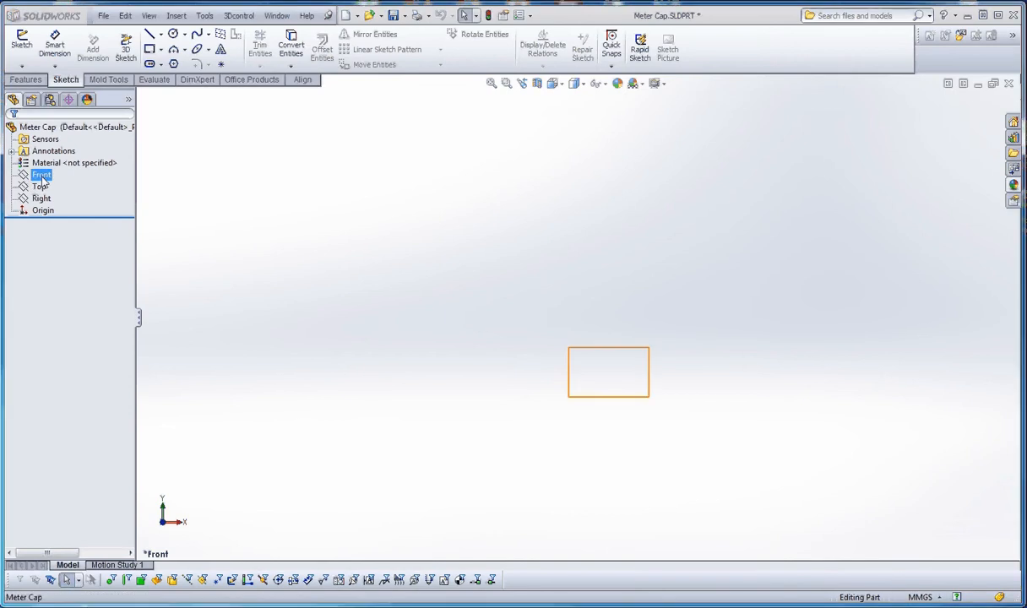
pyautogui.click(21, 42)
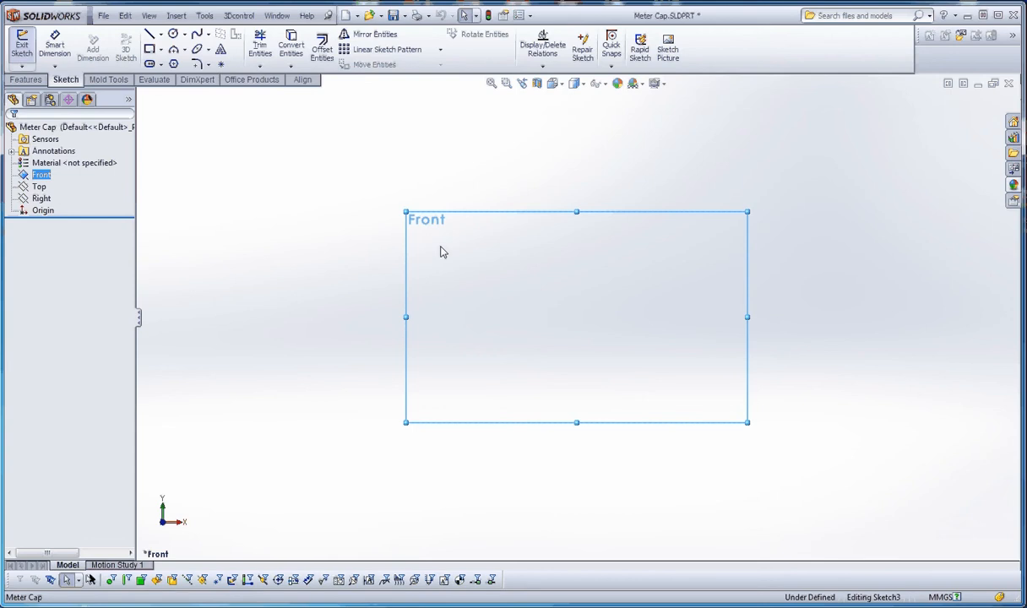
pyautogui.click(173, 33)
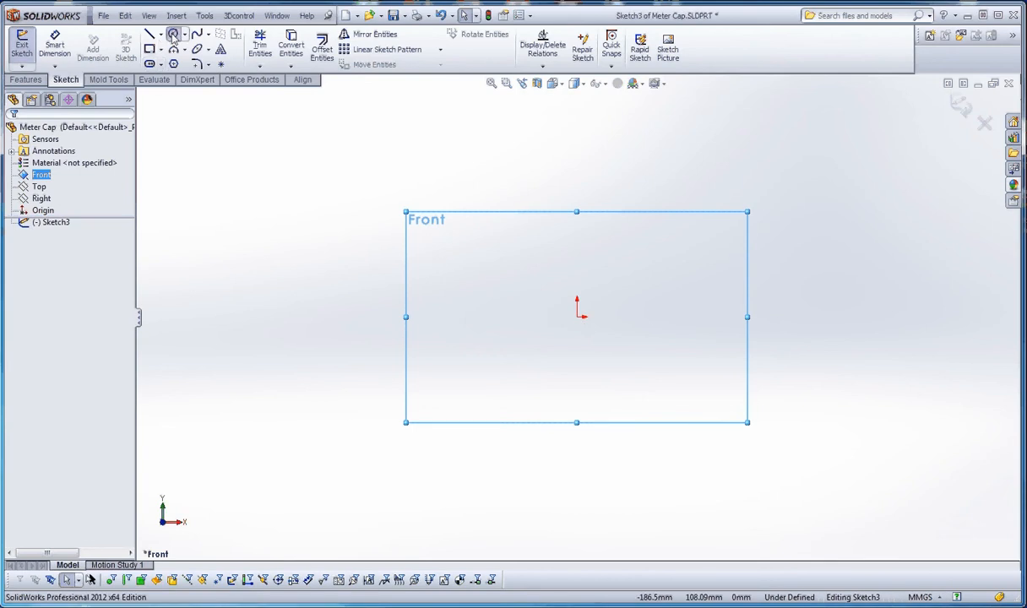
pyautogui.click(578, 314)
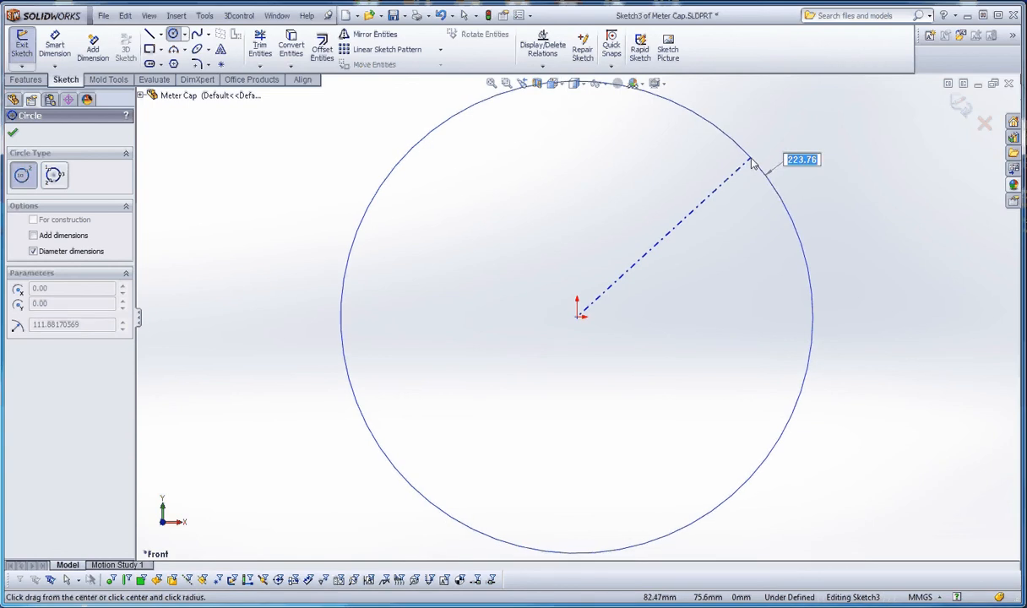
pyautogui.click(748, 170)
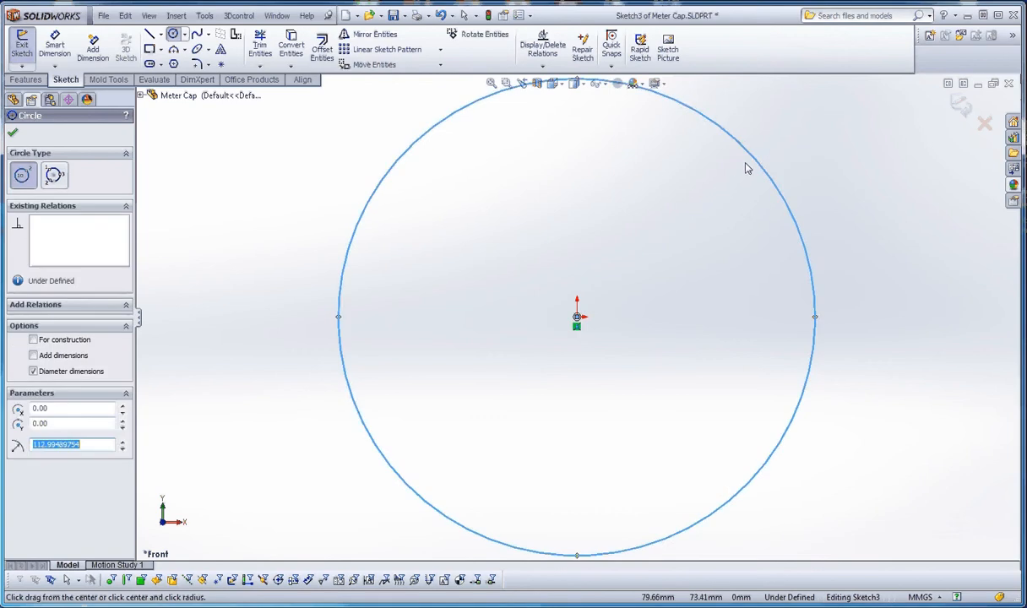
# Dimension the circle's diameter to 230 mm.
pyautogui.click(54, 47)
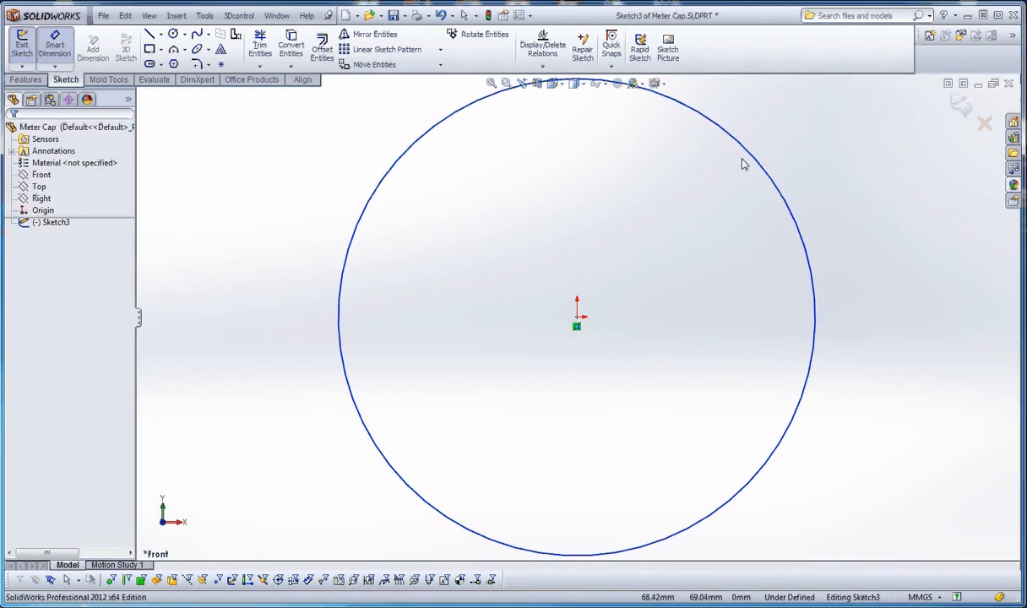
pyautogui.click(757, 161)
pyautogui.click(817, 140)
pyautogui.click(817, 140)
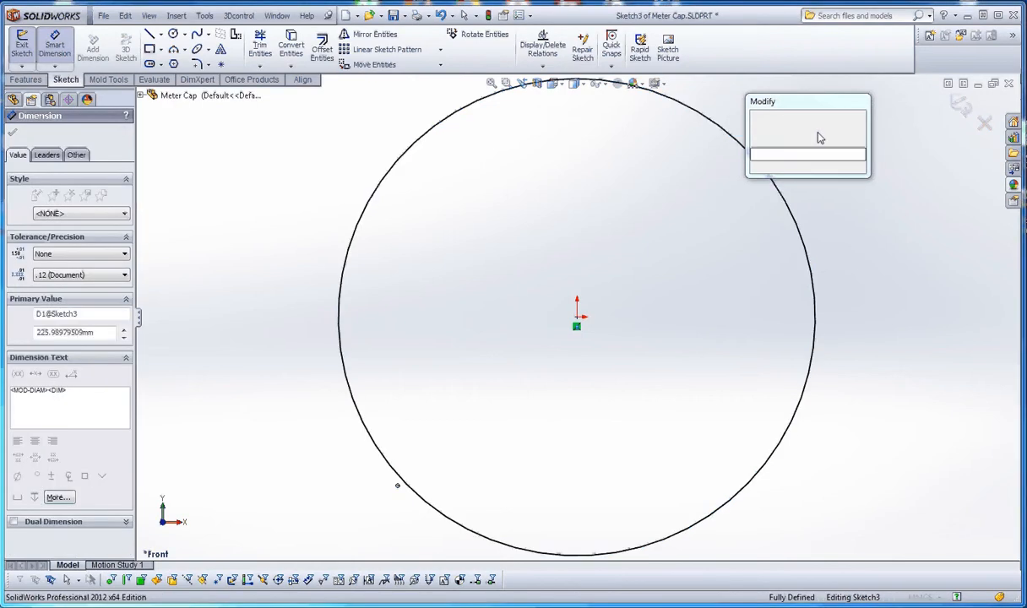
pyautogui.write('230')
pyautogui.press('Return')
pyautogui.scroll(3, 646, 363)
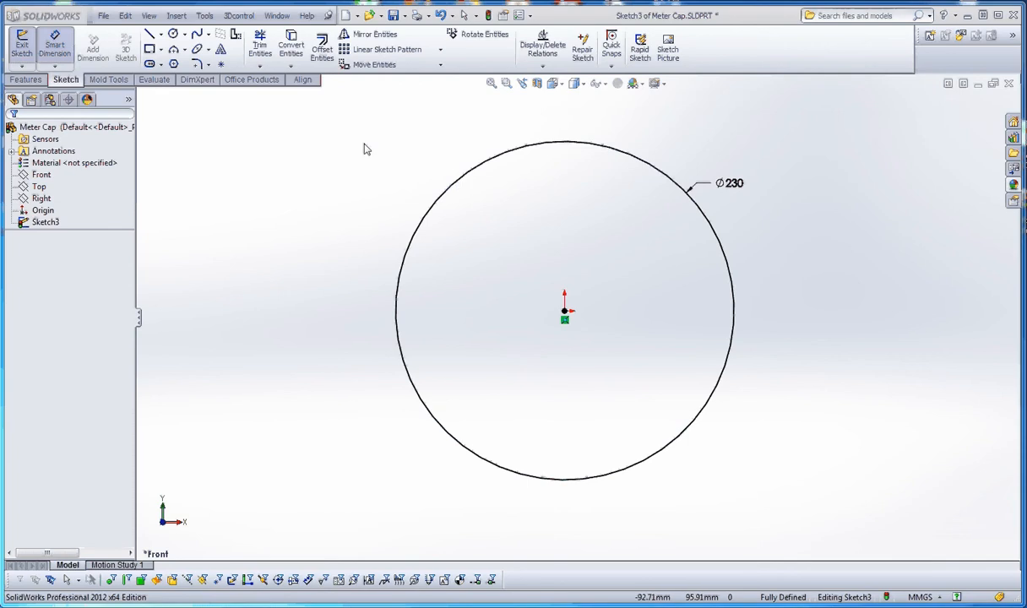
# Draw a second circle about 218 mm in diameter, centred on the origin inside the first one.
pyautogui.click(173, 34)
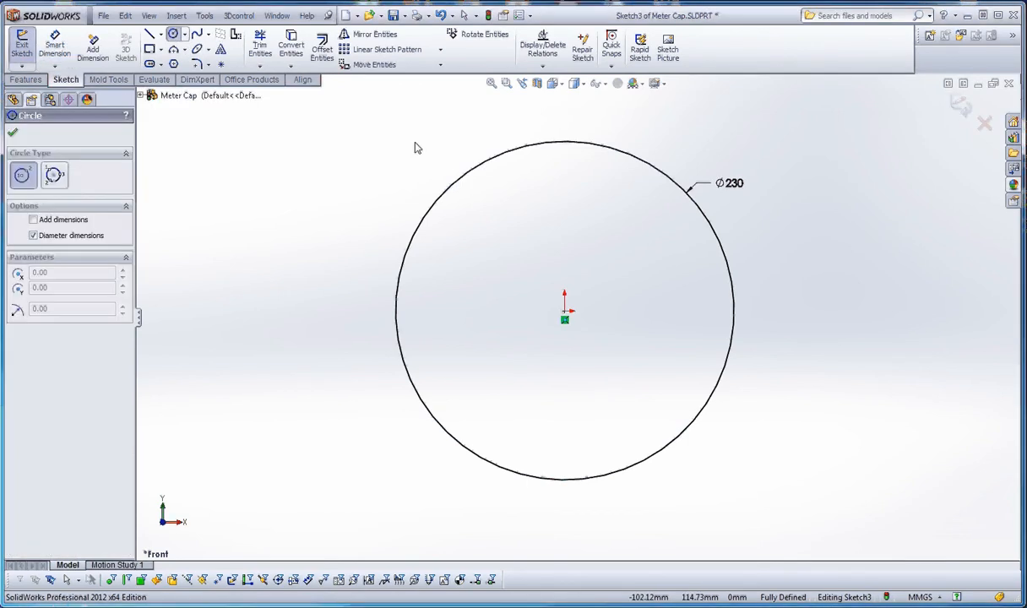
pyautogui.click(566, 312)
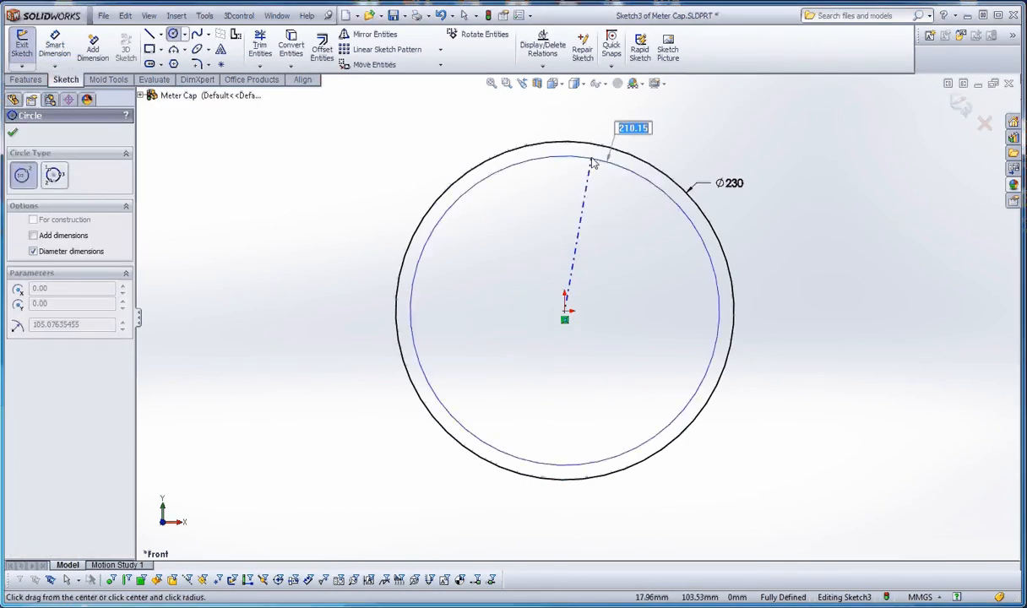
pyautogui.click(593, 155)
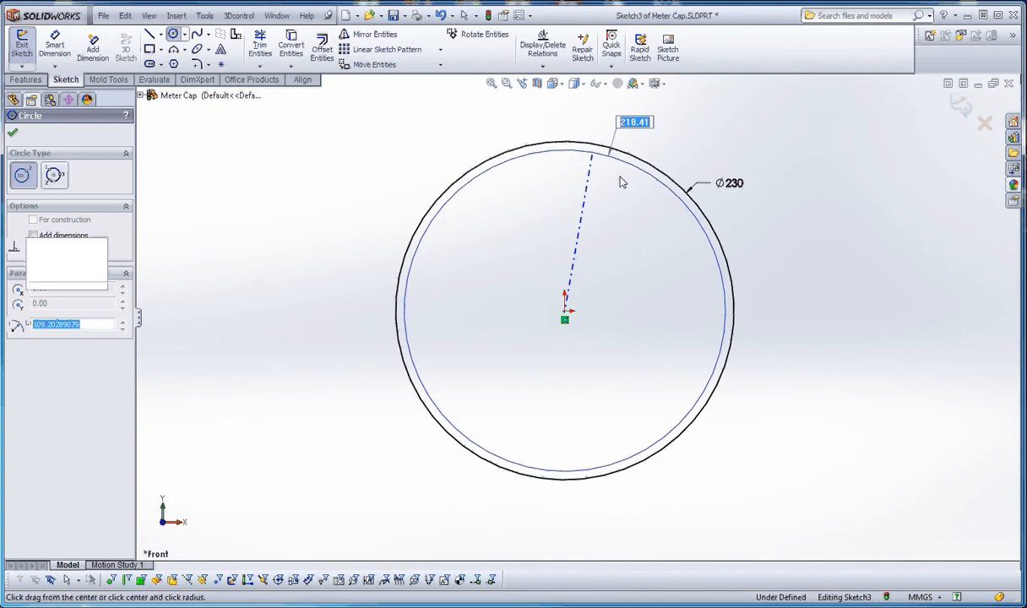
pyautogui.press('Escape')
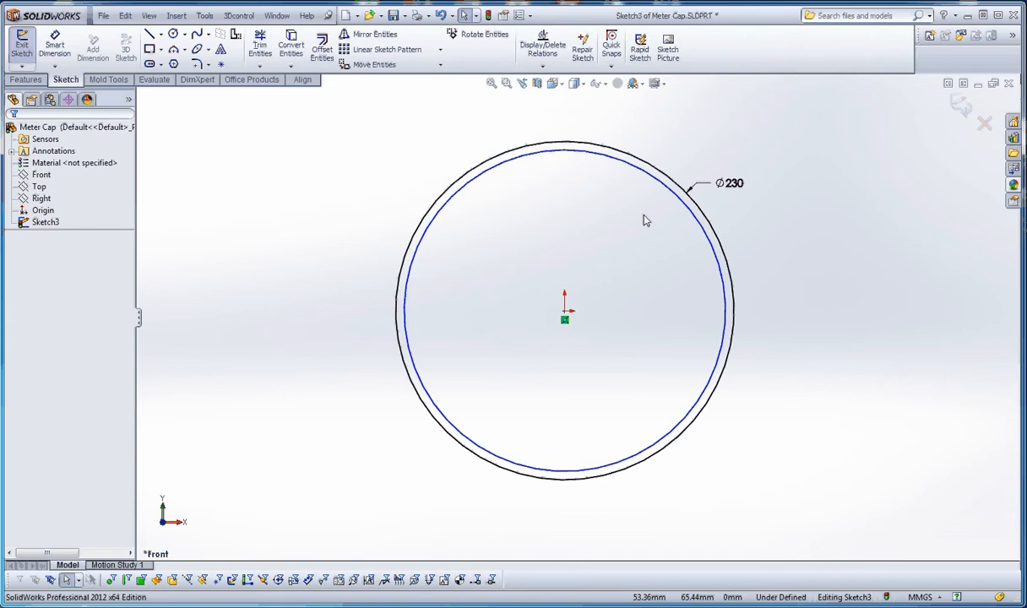
# Convert the inner circle to construction geometry.
pyautogui.click(551, 158)
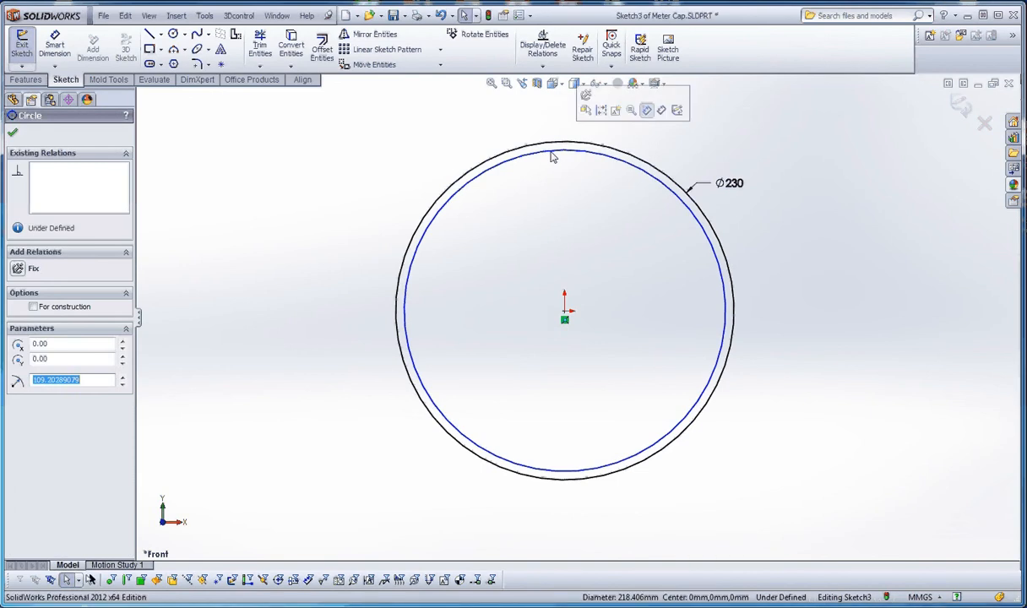
pyautogui.click(552, 157)
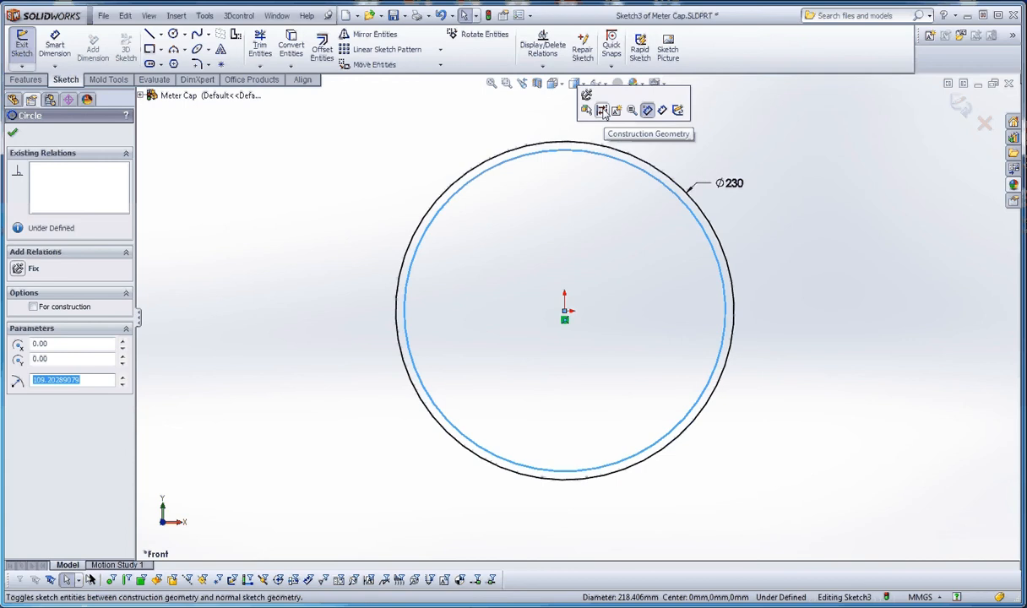
pyautogui.click(630, 166)
pyautogui.click(679, 123)
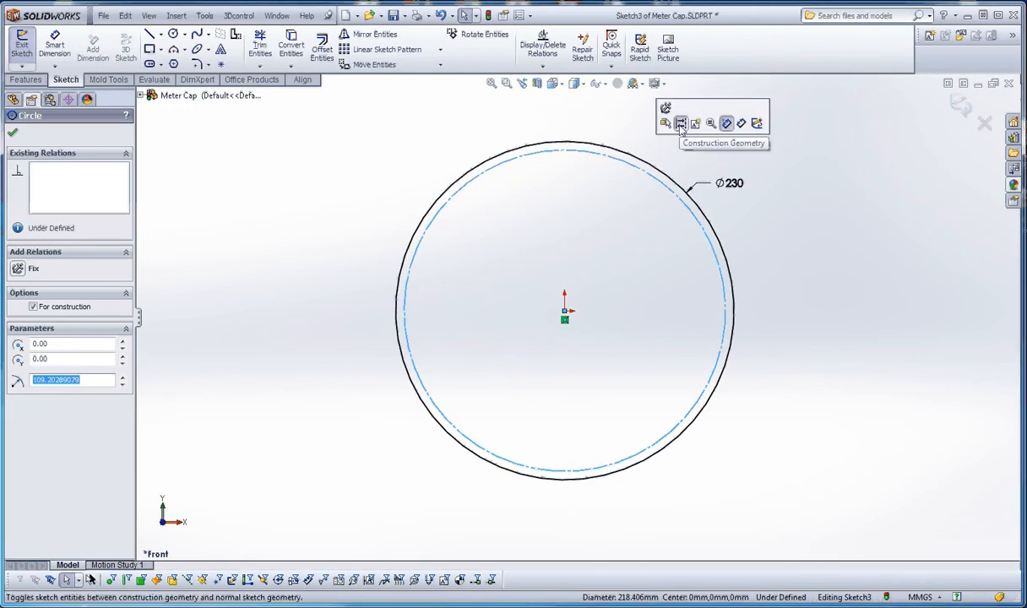
pyautogui.click(681, 125)
pyautogui.click(657, 183)
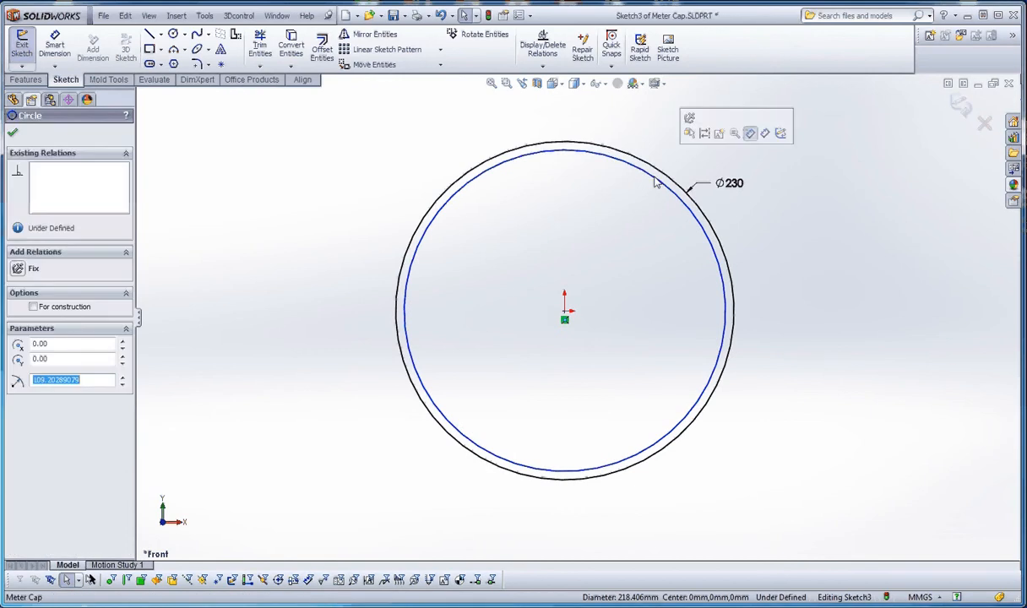
pyautogui.click(707, 139)
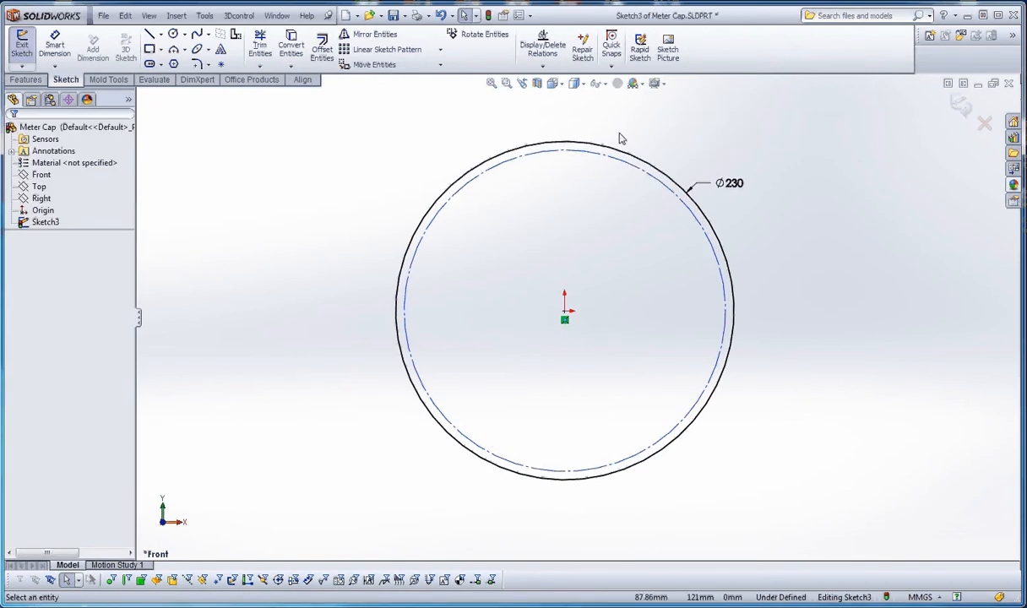
# Dimension the radial gap between the outer circle and the inner construction circle to 6 mm.
pyautogui.click(56, 44)
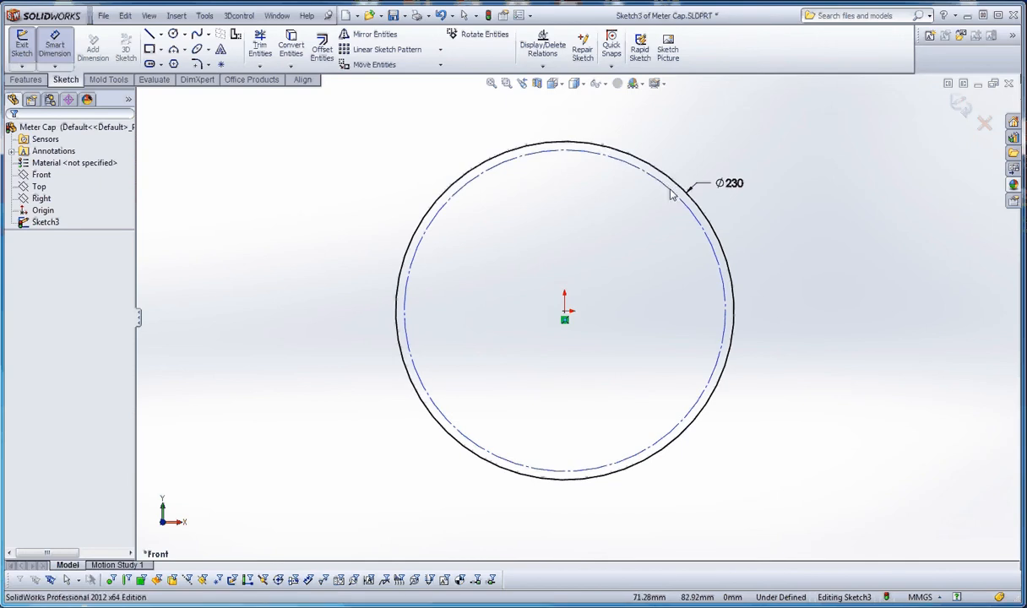
pyautogui.click(671, 191)
pyautogui.click(676, 188)
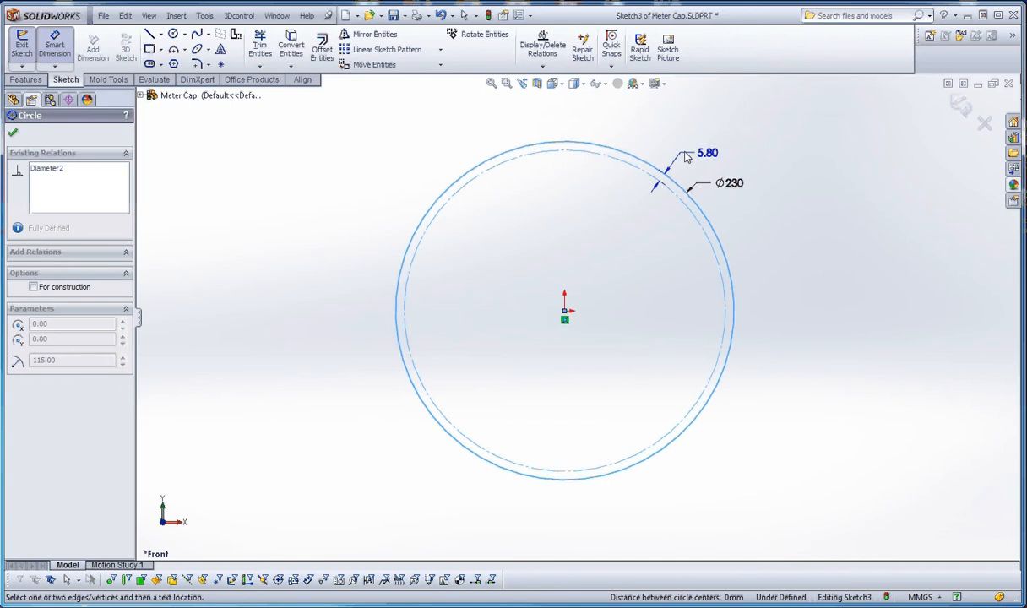
pyautogui.click(686, 157)
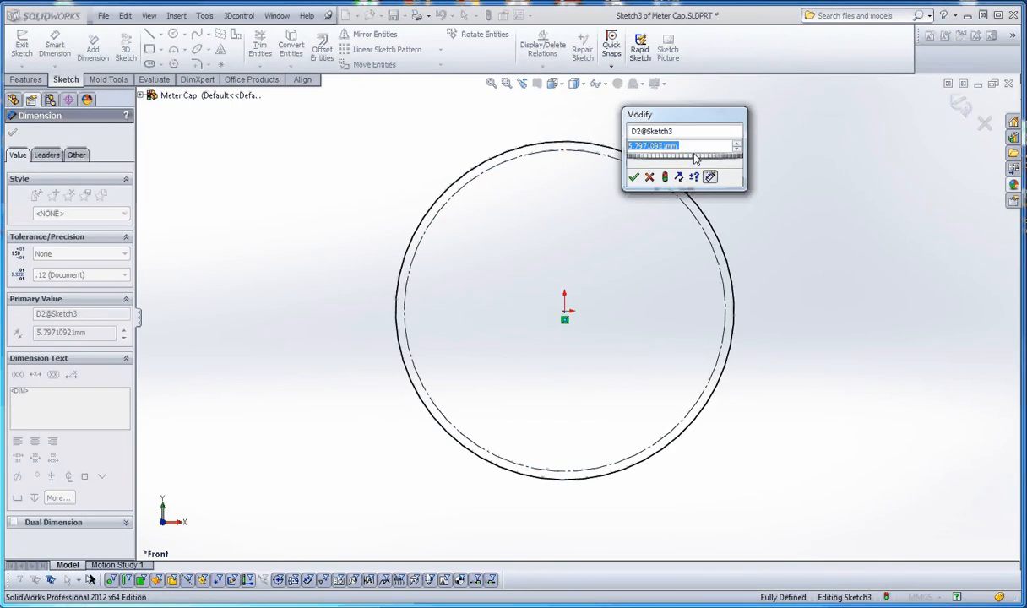
pyautogui.write('6')
pyautogui.press('Return')
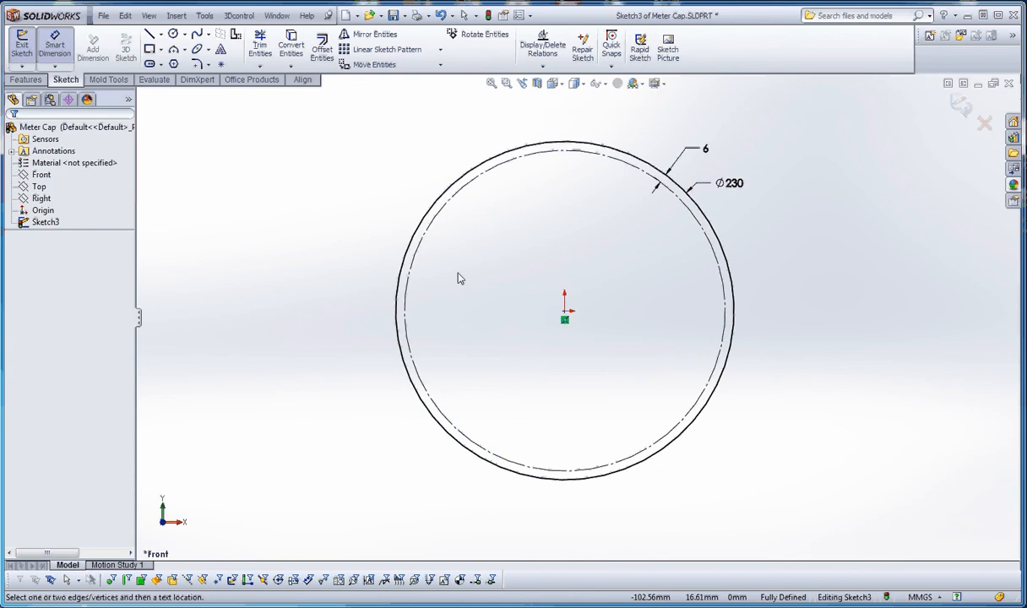
# Draw a vertical centerline about 137 mm long from the origin upward past the outer circle.
pyautogui.click(160, 64)
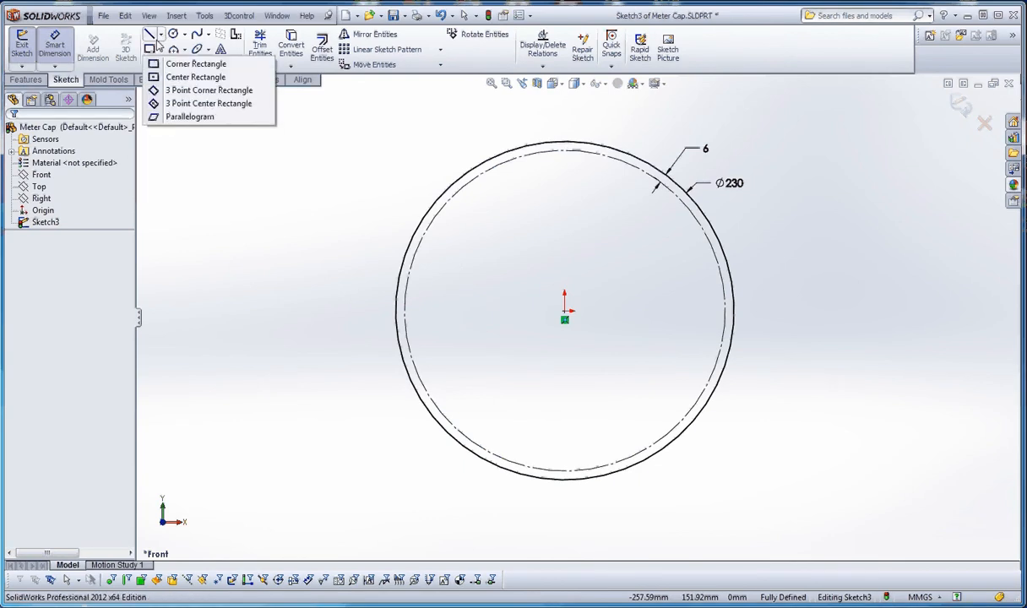
pyautogui.click(162, 37)
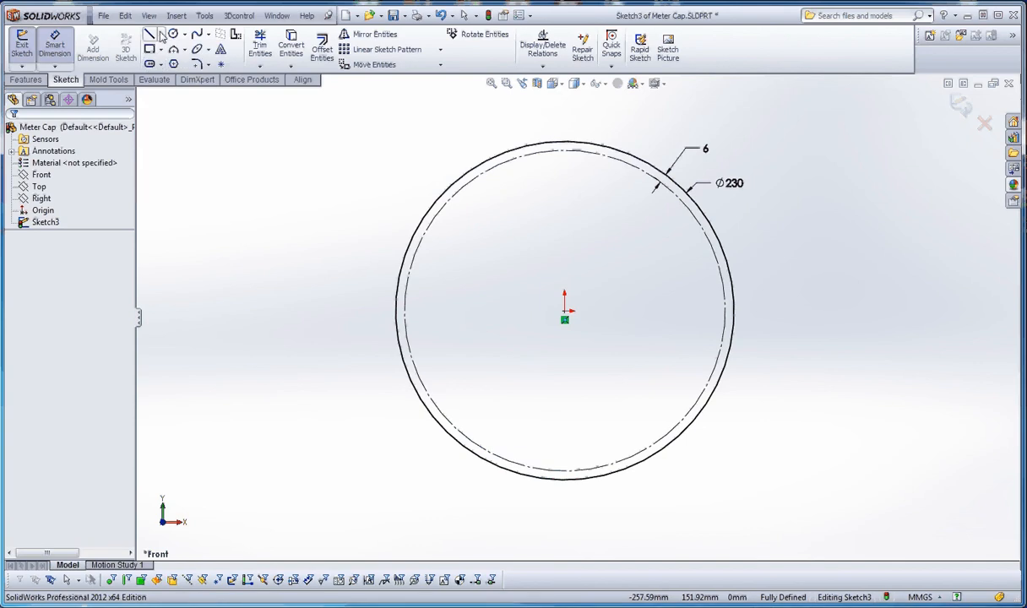
pyautogui.click(160, 37)
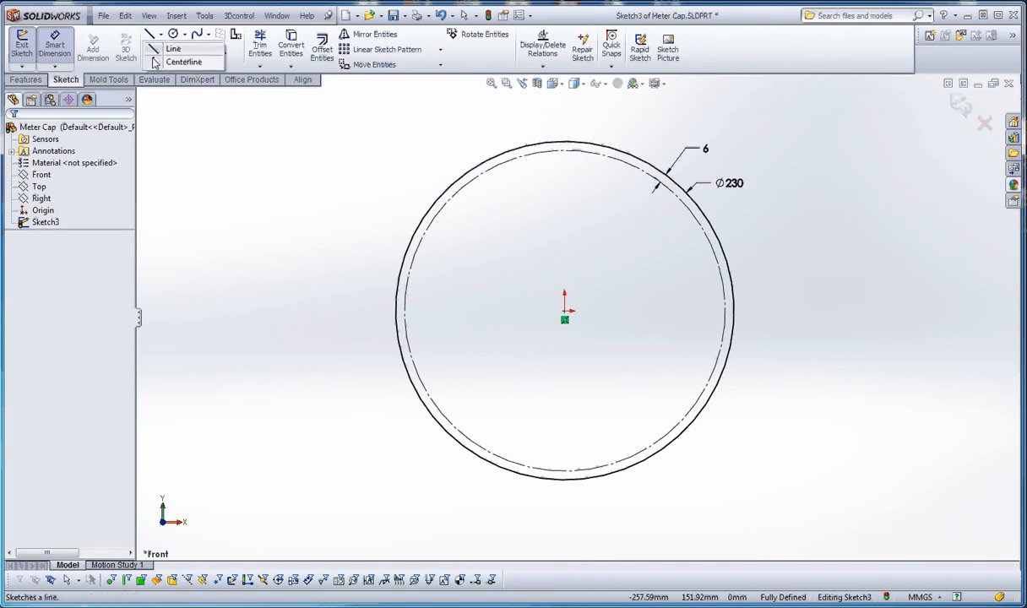
pyautogui.click(181, 62)
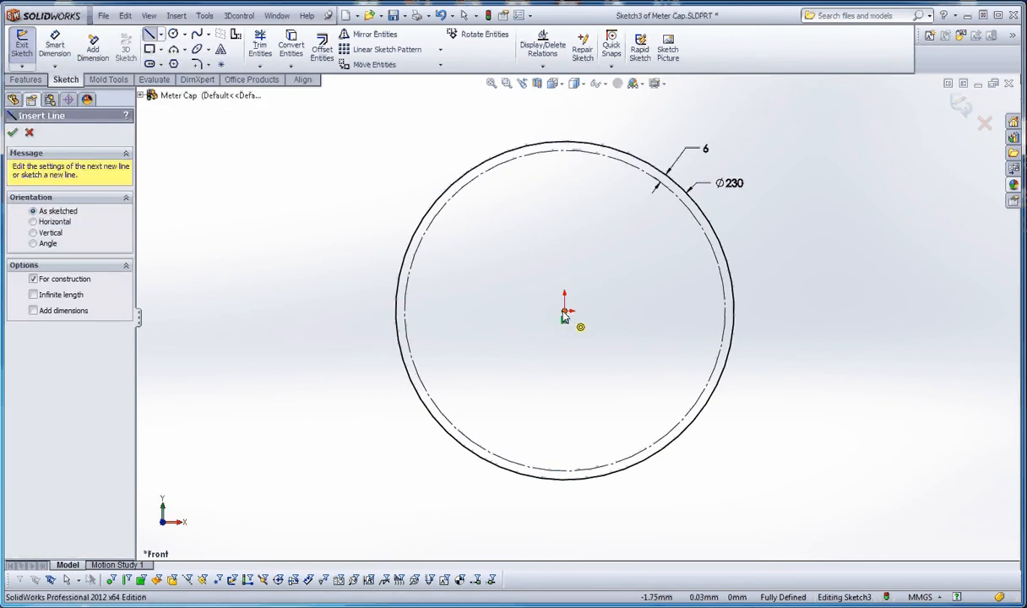
pyautogui.click(565, 310)
pyautogui.doubleClick(566, 113)
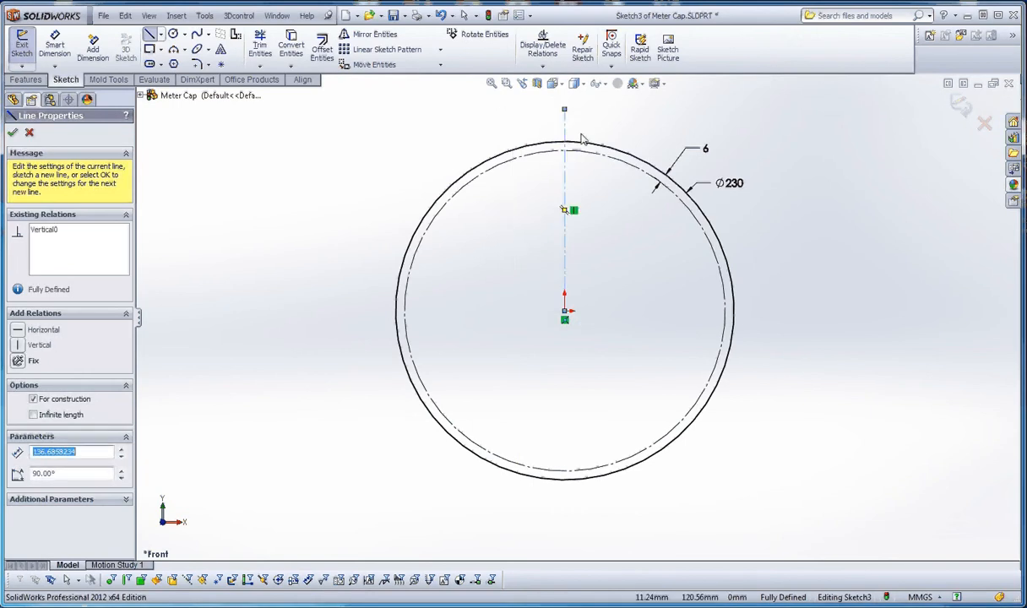
pyautogui.press('Escape')
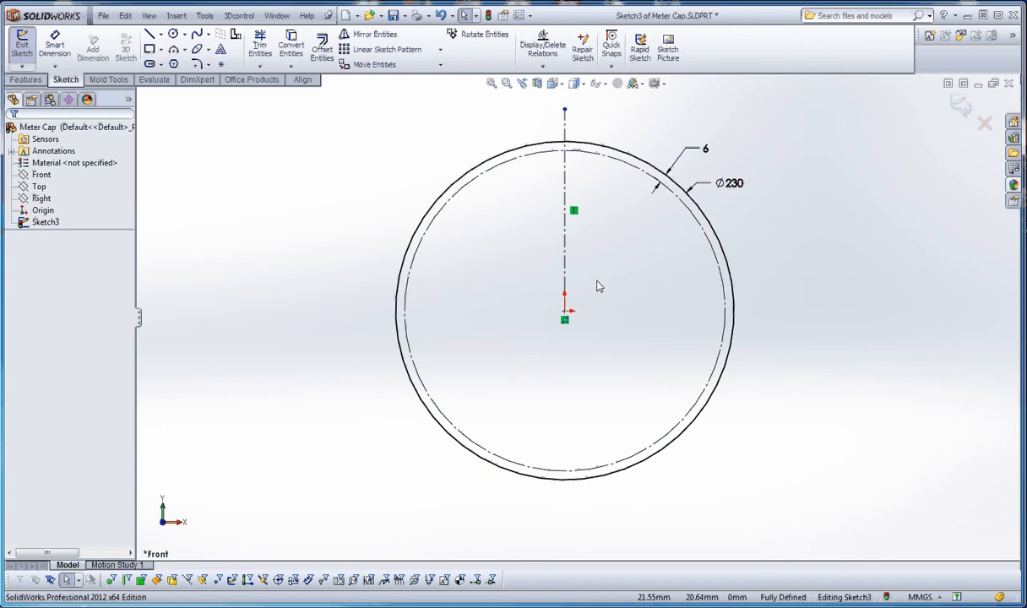
# Stretch the vertical centerline's upper end farther above the circles, to a length of about 162 mm.
pyautogui.scroll(3, 601, 272)
pyautogui.scroll(-3, 602, 271)
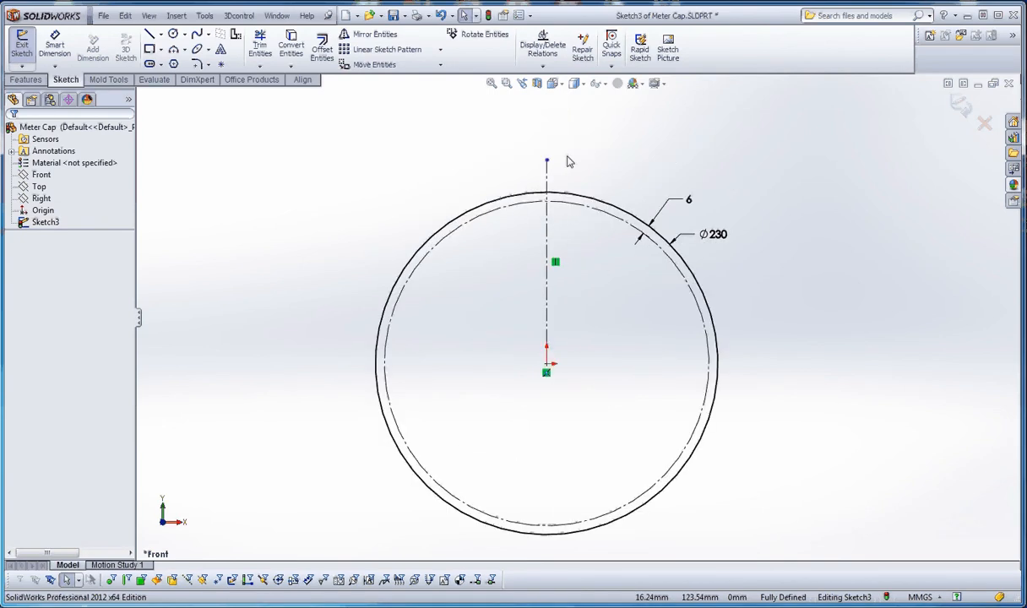
pyautogui.moveTo(547, 163); pyautogui.dragTo(555, 127)
pyautogui.press('Escape')
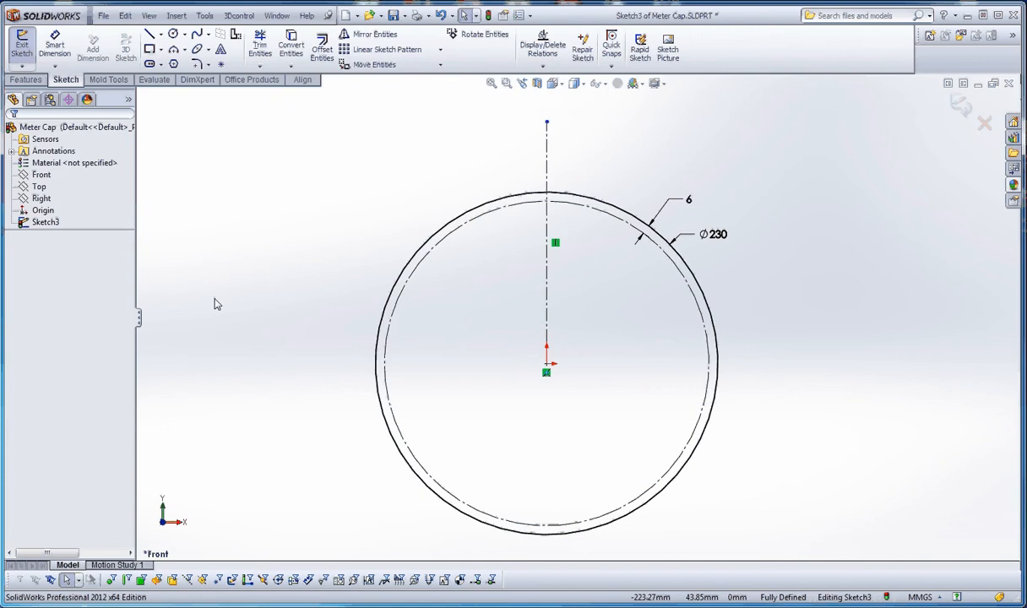
# Draw a second centerline from near the origin to beyond the circle's upper left, about 42° from the vertical centerline.
pyautogui.click(160, 35)
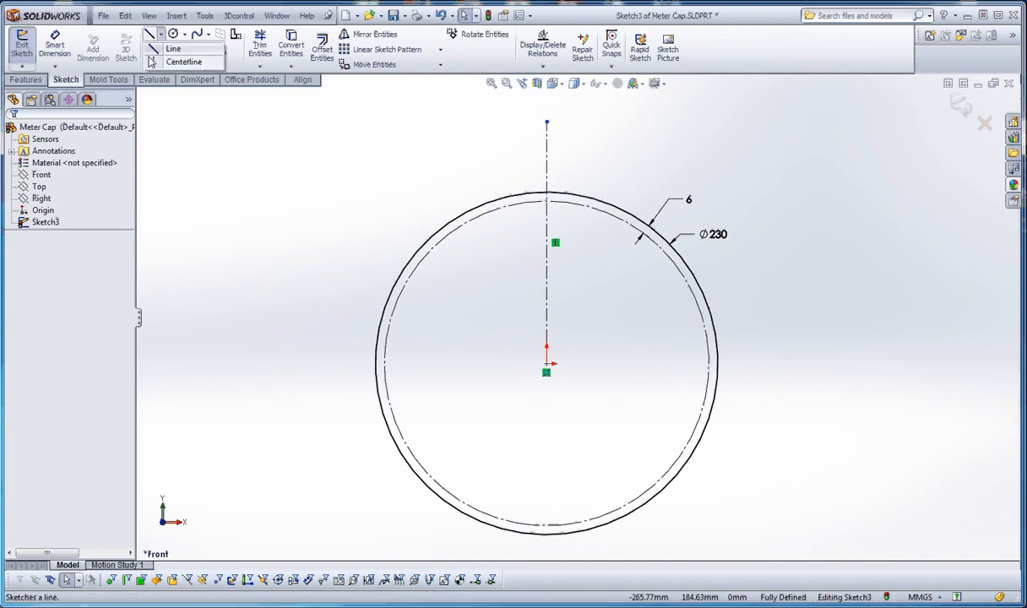
pyautogui.click(183, 62)
pyautogui.click(546, 363)
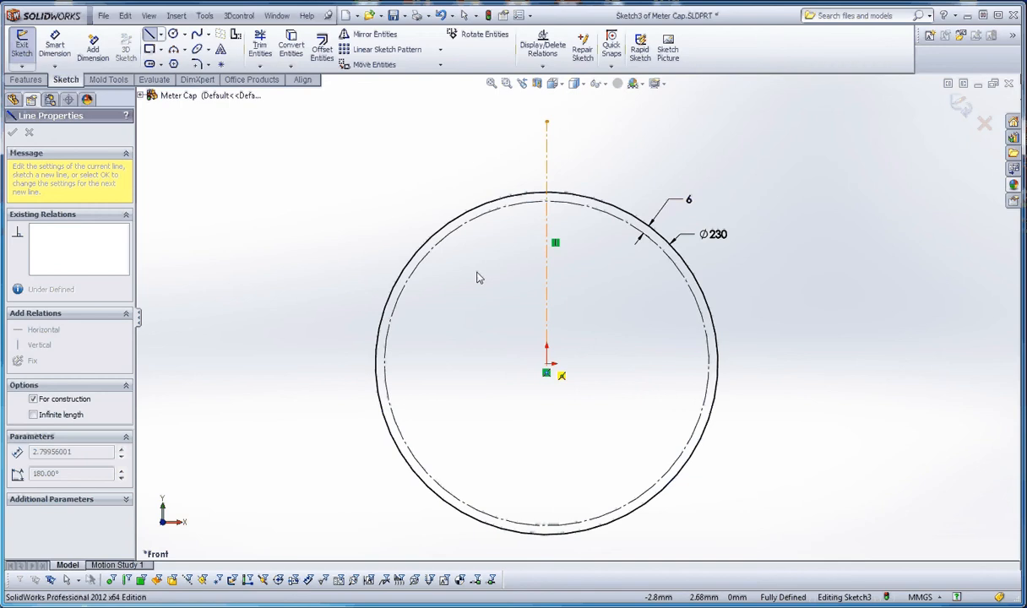
pyautogui.click(382, 176)
pyautogui.press('Escape')
# Merge the slanted centerline's lower endpoint with the circles' centre point at the origin.
pyautogui.click(546, 360)
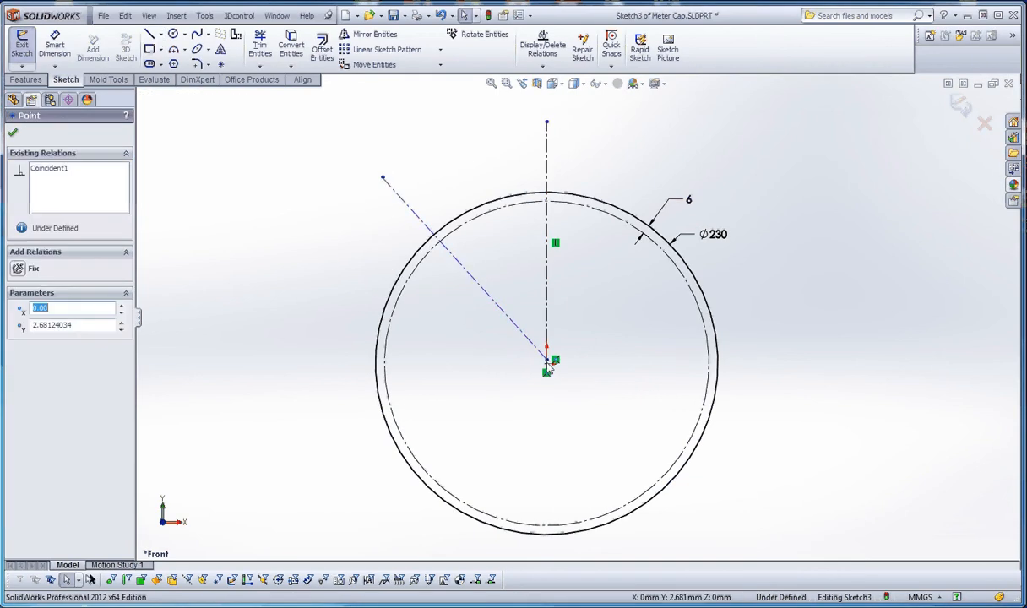
pyautogui.keyDown('ctrl'); pyautogui.click(549, 365); pyautogui.keyUp('ctrl')
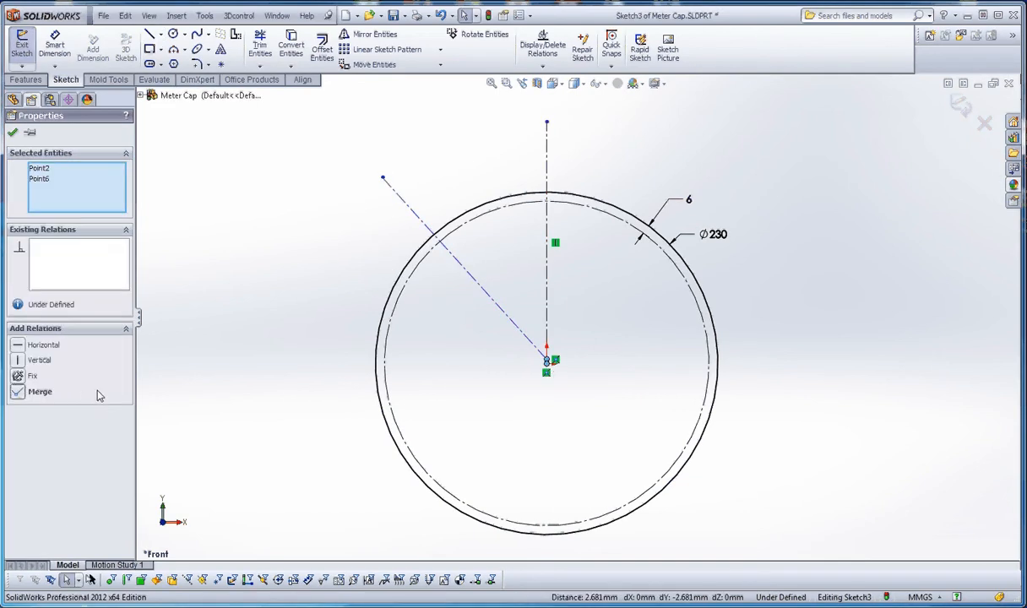
pyautogui.click(40, 391)
# Dimension the angle between the vertical centerline and the slanted centerline at 72°.
pyautogui.scroll(2, 344, 351)
pyautogui.click(55, 44)
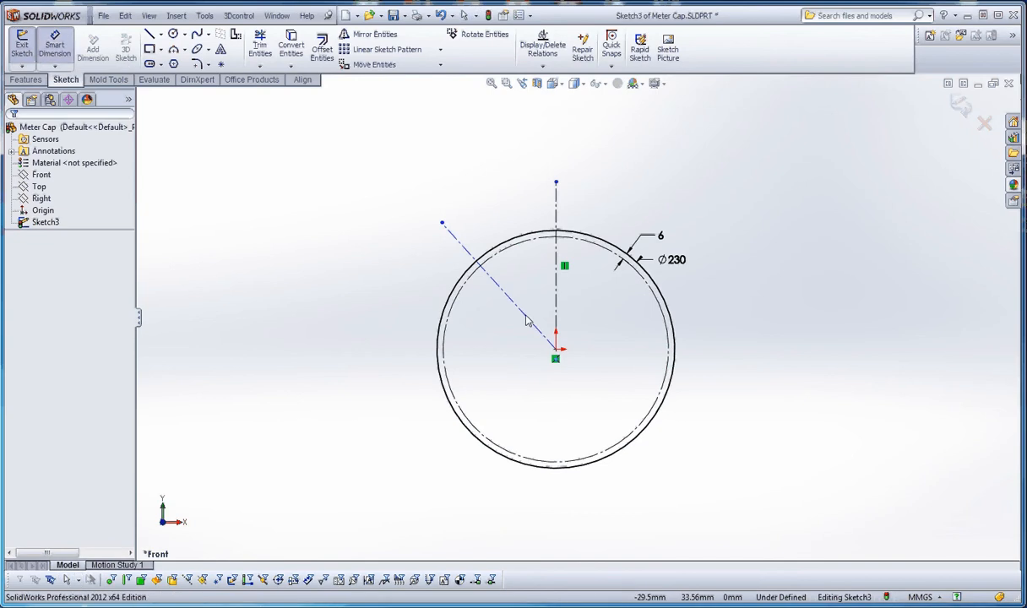
pyautogui.click(556, 300)
pyautogui.click(511, 299)
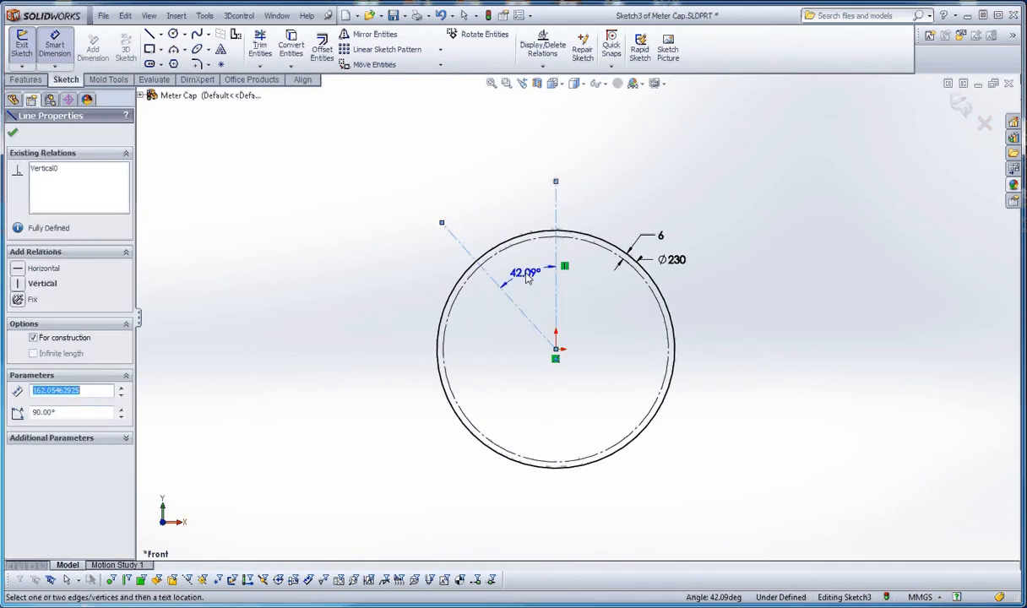
pyautogui.click(527, 277)
pyautogui.write('72')
pyautogui.press('Return')
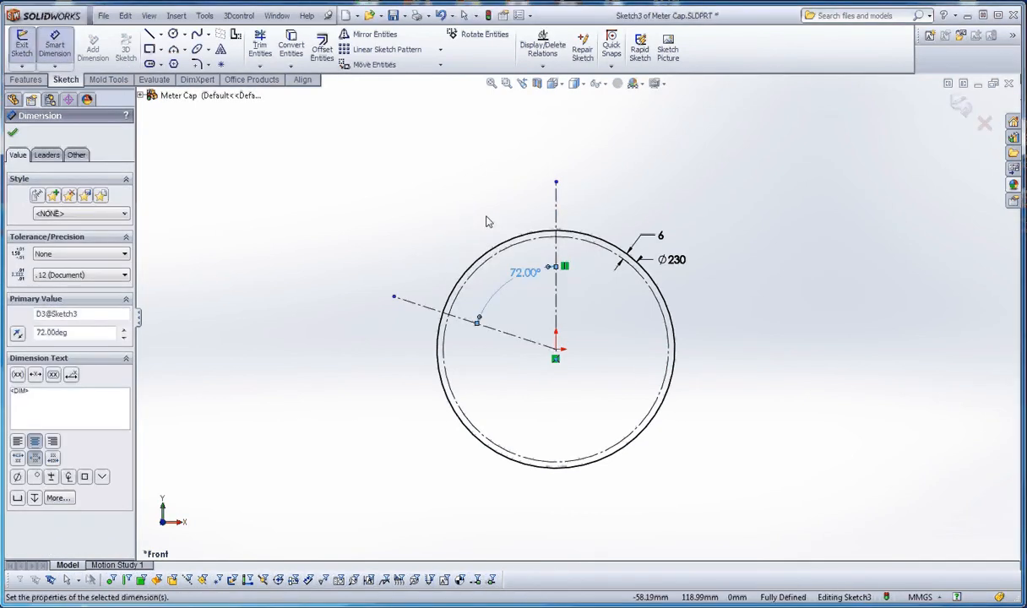
pyautogui.click(487, 222)
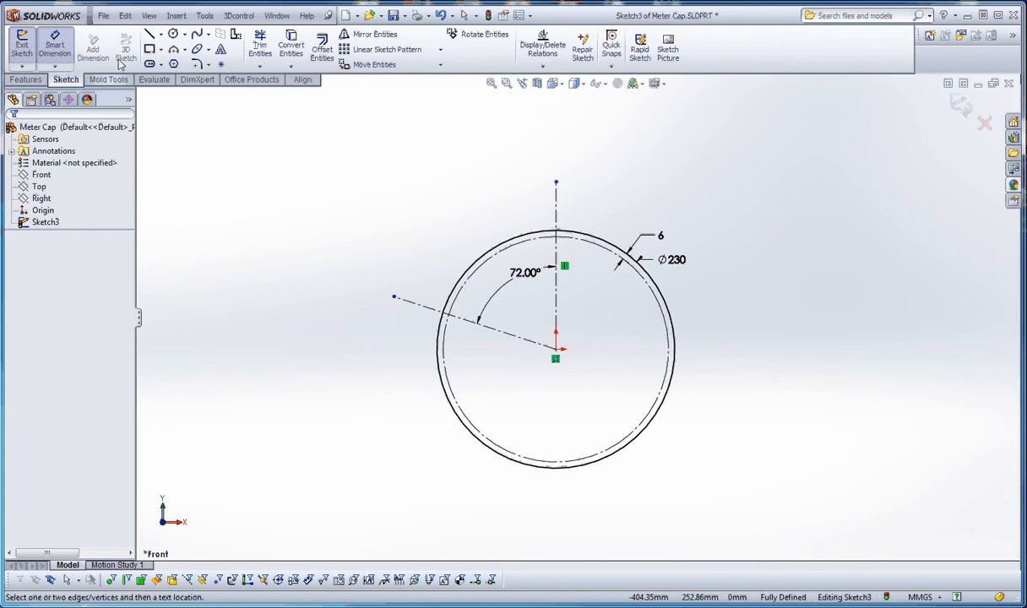
# Draw another centerline from the origin to beyond the circle's upper left, about 184 mm long and about 33.5° from the vertical centerline.
pyautogui.click(160, 34)
pyautogui.click(156, 64)
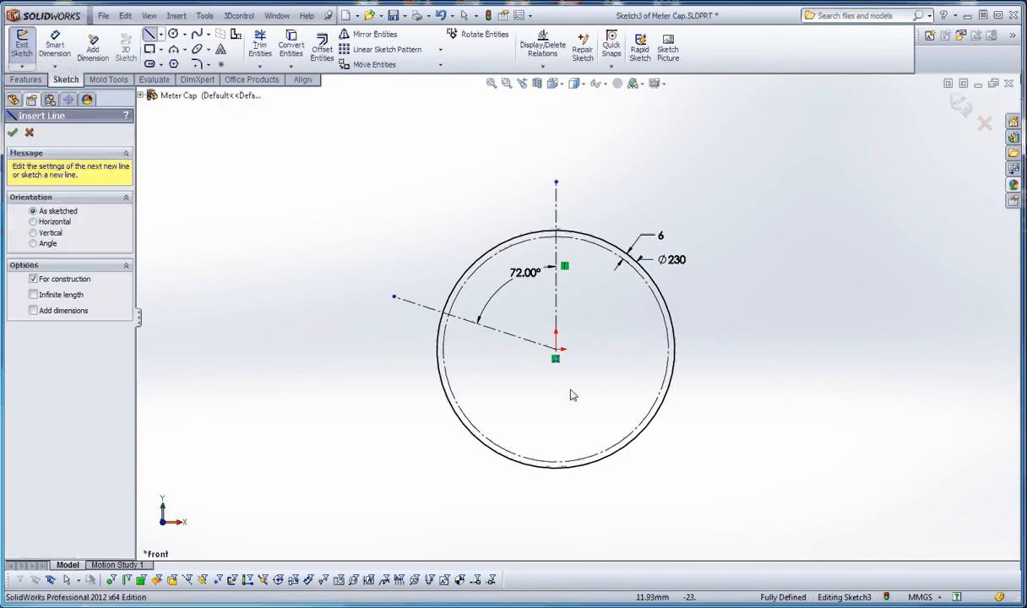
pyautogui.click(555, 348)
pyautogui.click(451, 190)
pyautogui.press('Escape')
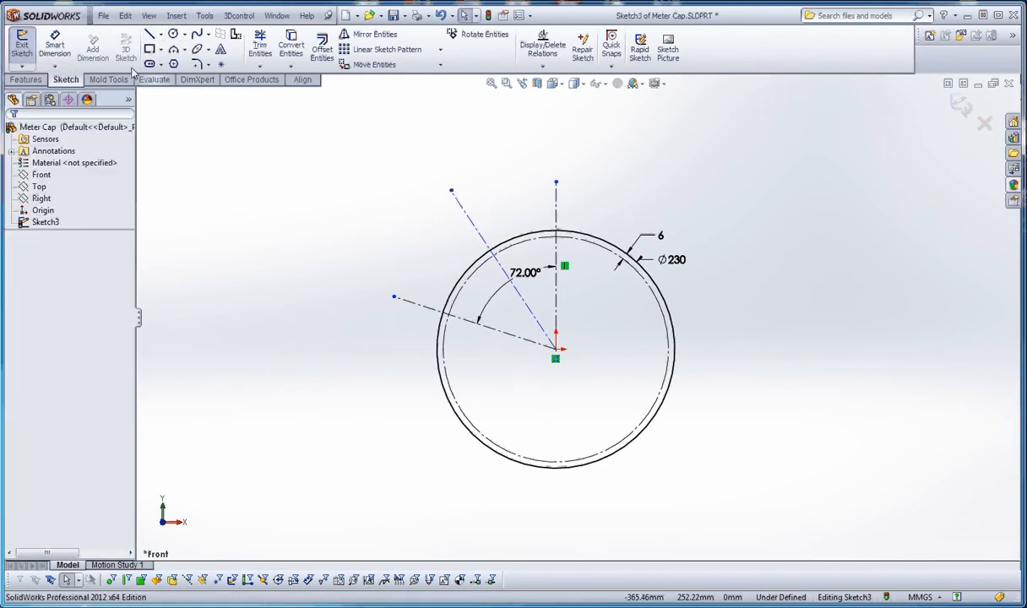
# Dimension the angle between the vertical centerline and the new slanted centerline at 36°.
pyautogui.click(54, 46)
pyautogui.click(493, 254)
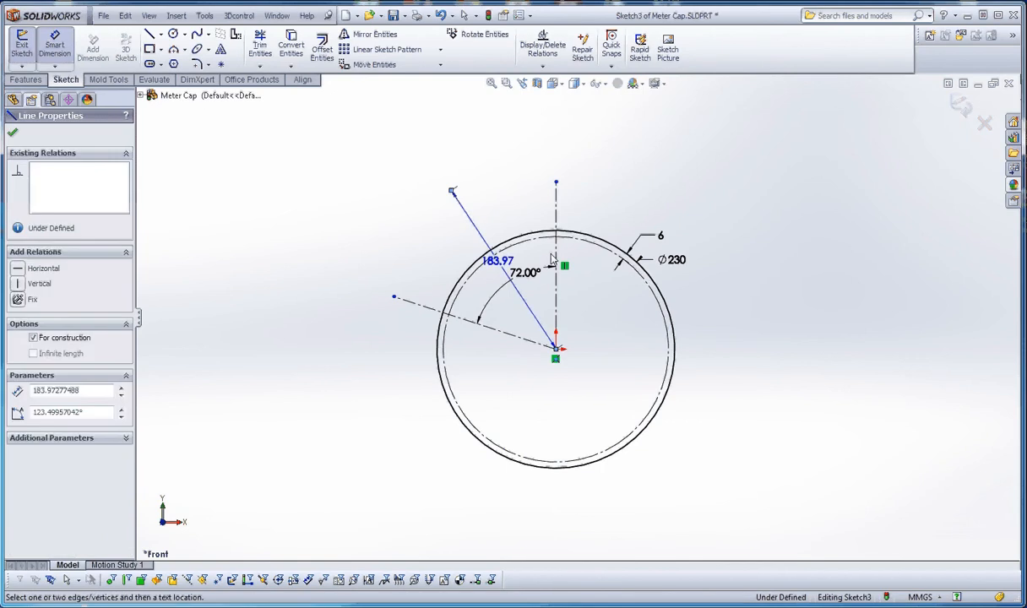
pyautogui.click(556, 245)
pyautogui.click(525, 215)
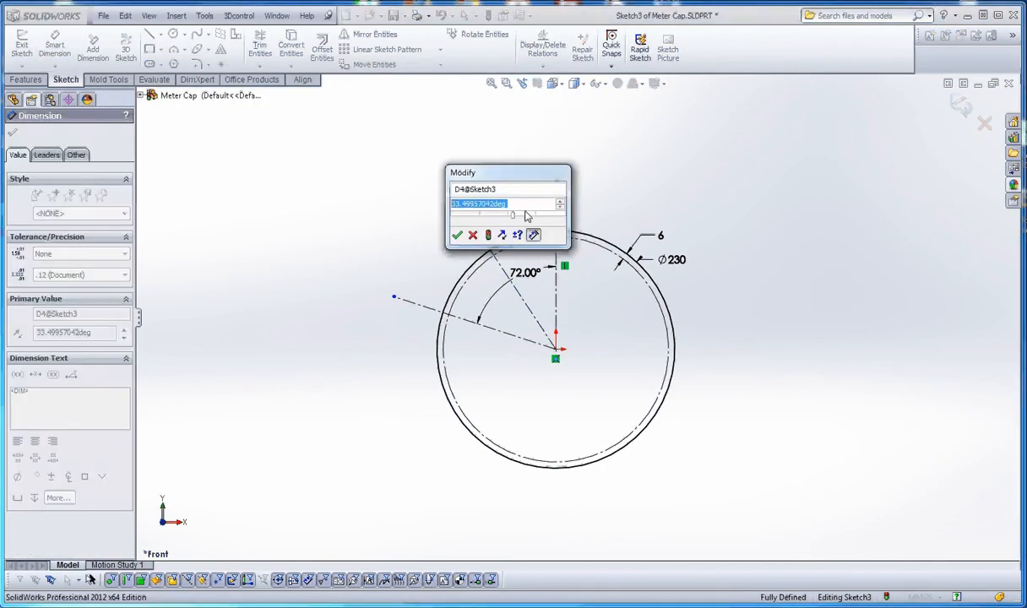
pyautogui.write('36')
pyautogui.press('Return')
pyautogui.click(580, 211)
pyautogui.scroll(-3, 508, 320)
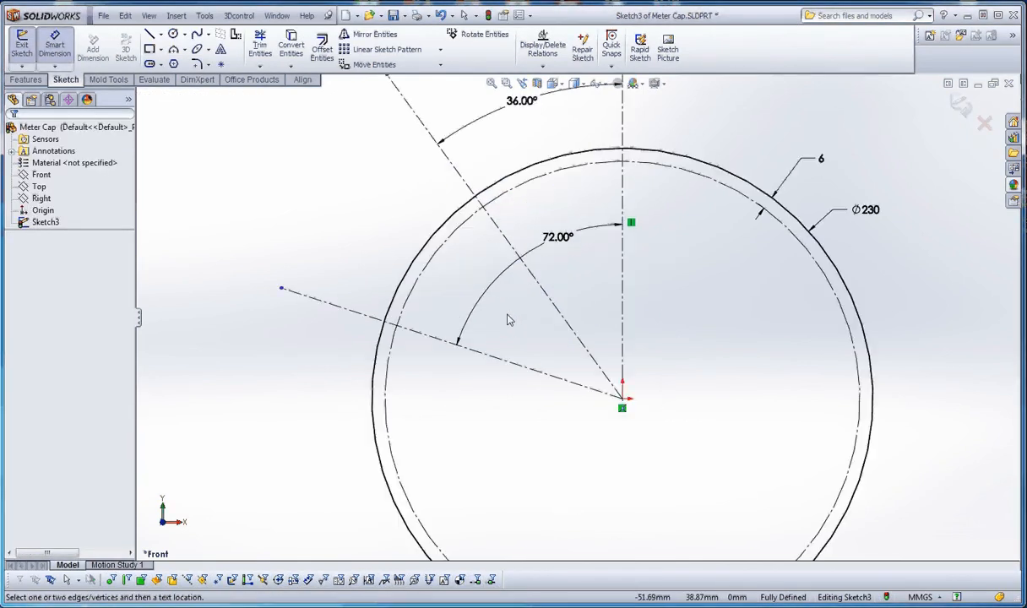
# Try to trim away the 72° centerline with Power trim, and undo the recent changes.
pyautogui.press('Escape')
pyautogui.click(259, 47)
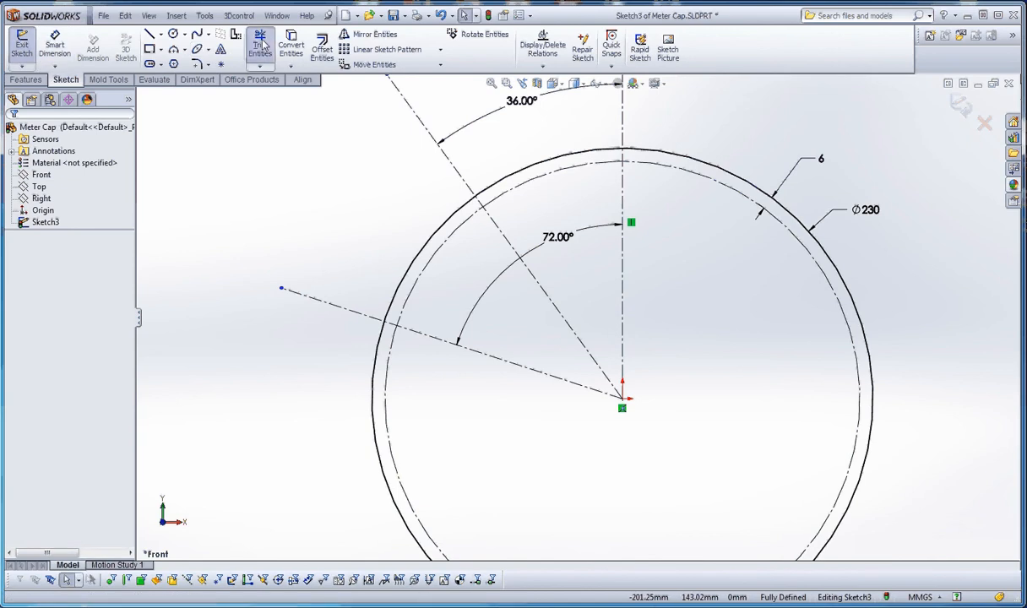
pyautogui.moveTo(521, 428)
pyautogui.mouseDown()
pyautogui.moveTo(488, 325)
pyautogui.moveTo(348, 269)
pyautogui.mouseUp()
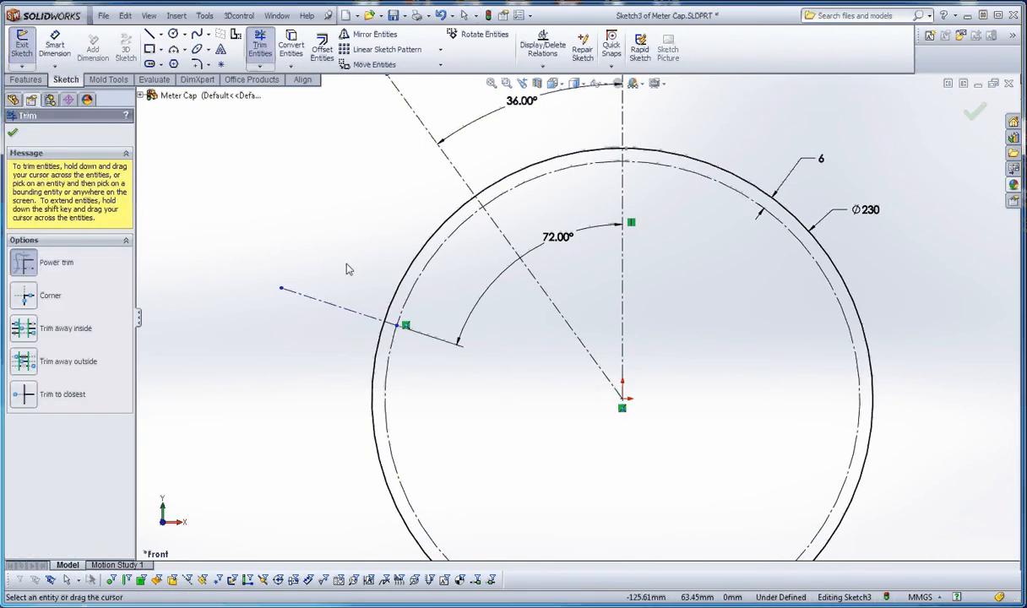
pyautogui.scroll(-5, 346, 269)
pyautogui.moveTo(497, 252); pyautogui.dragTo(452, 288)
pyautogui.scroll(5, 452, 288)
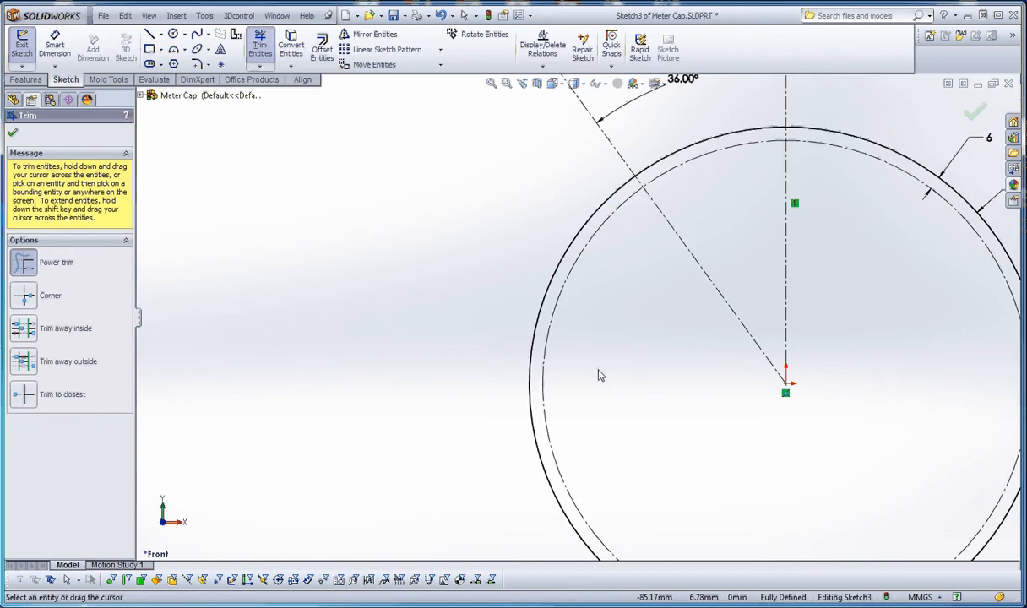
pyautogui.scroll(5, 601, 373)
pyautogui.press('Escape')
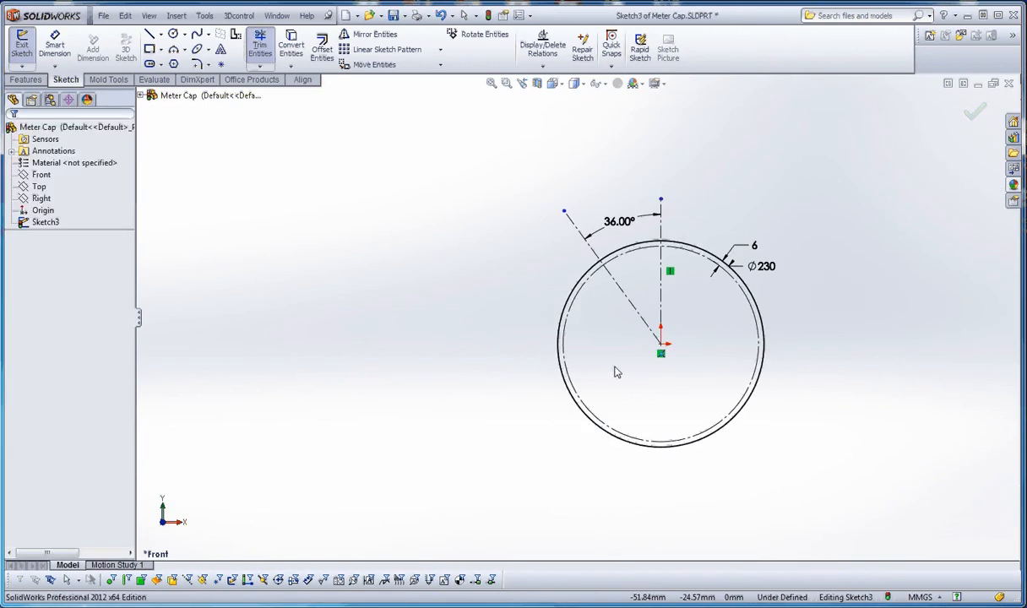
pyautogui.hotkey('ctrl', 'z')
pyautogui.hotkey('ctrl', 'z')
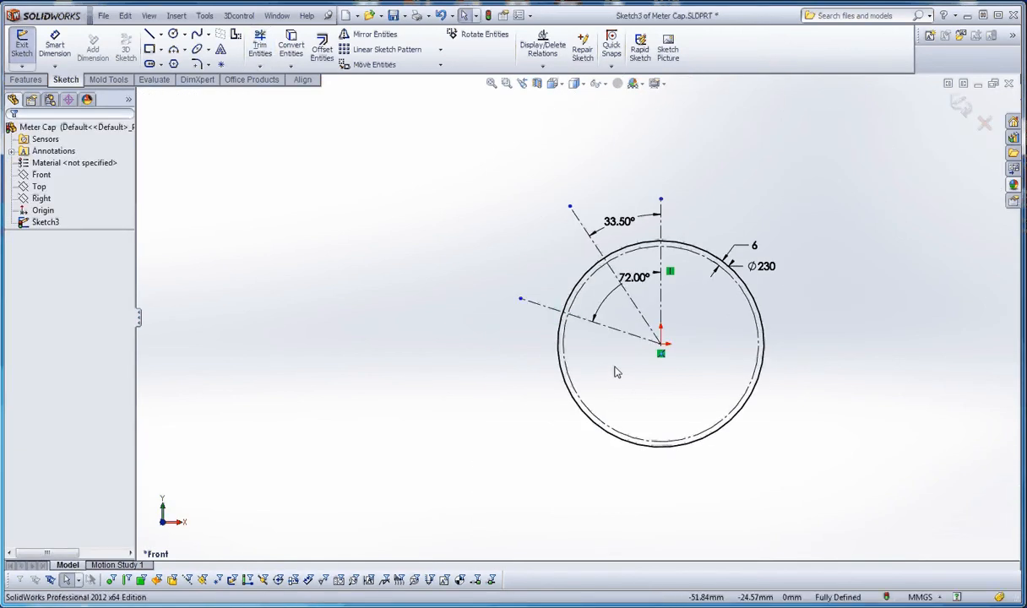
# Set the angle between the vertical centerline and the upper slanted centerline to 36°.
pyautogui.doubleClick(621, 219)
pyautogui.write('36')
pyautogui.press('Return')
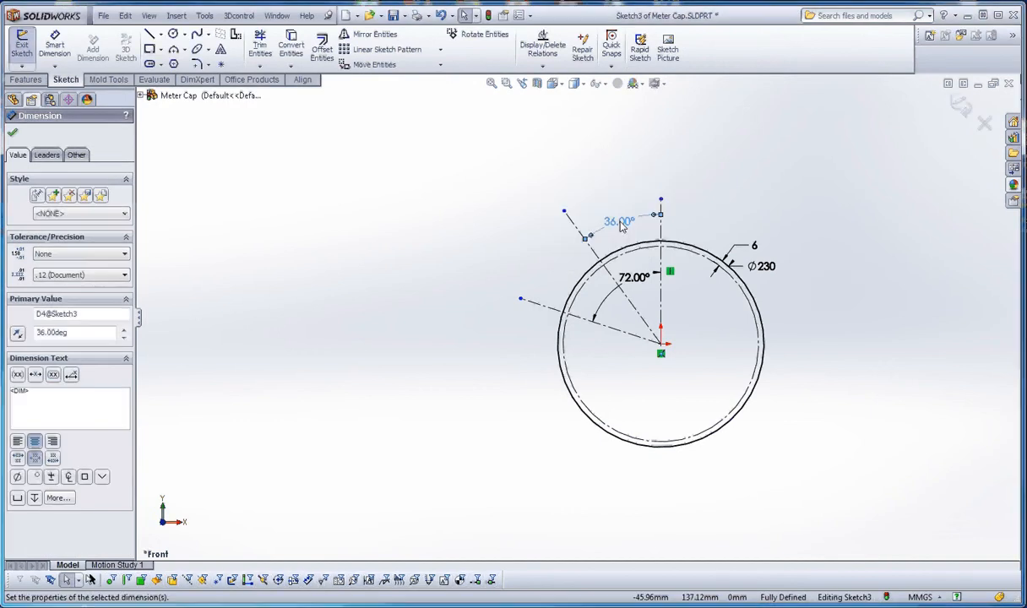
pyautogui.click(579, 183)
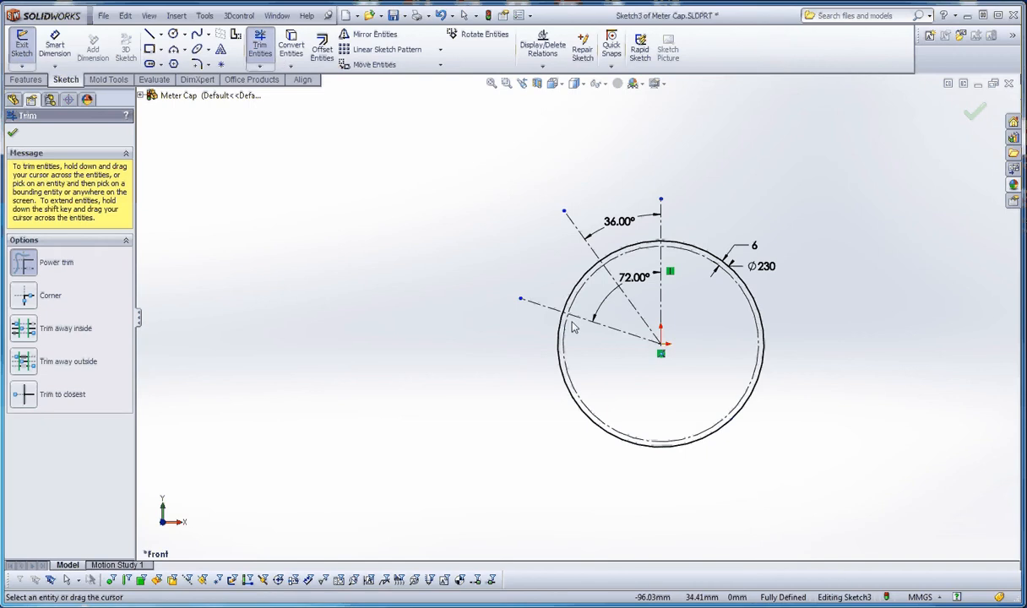
# Remove the whole 72° centerline with Power trim, both outside the circles and inside them.
pyautogui.scroll(-5, 574, 321)
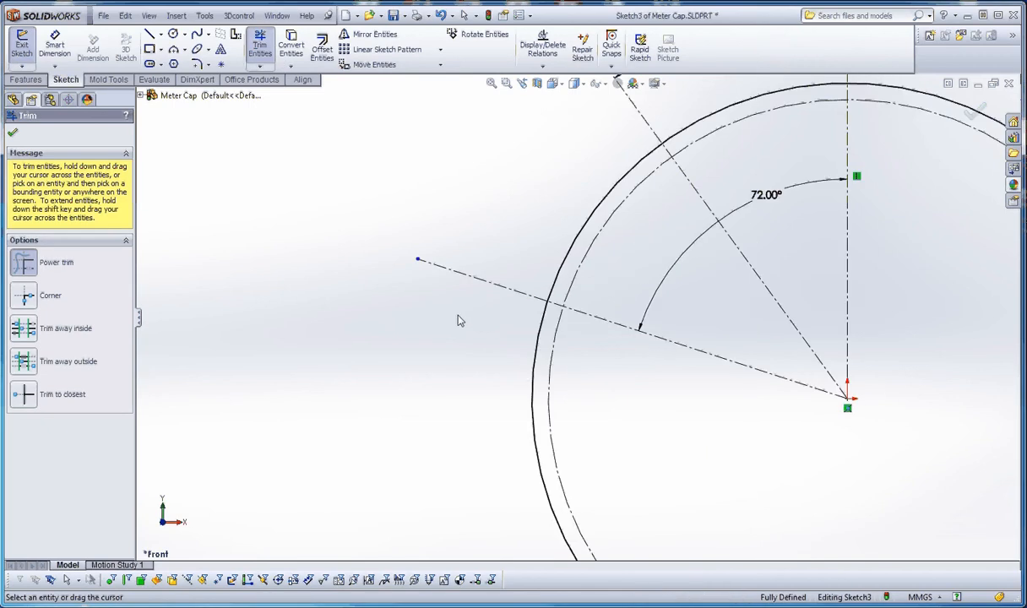
pyautogui.moveTo(427, 302)
pyautogui.mouseDown()
pyautogui.moveTo(429, 332)
pyautogui.moveTo(520, 225)
pyautogui.mouseUp()
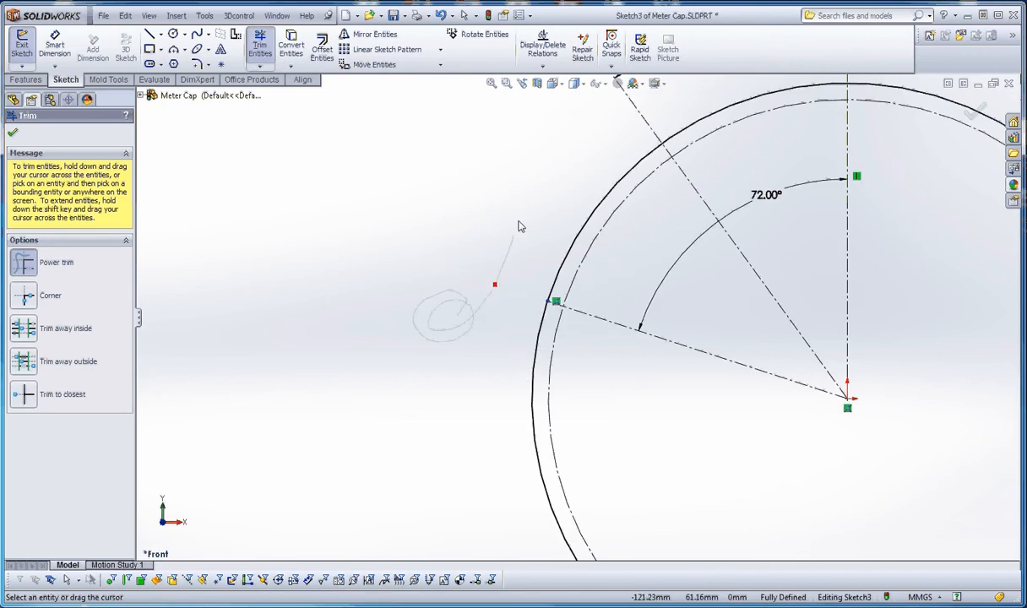
pyautogui.scroll(-3, 517, 288)
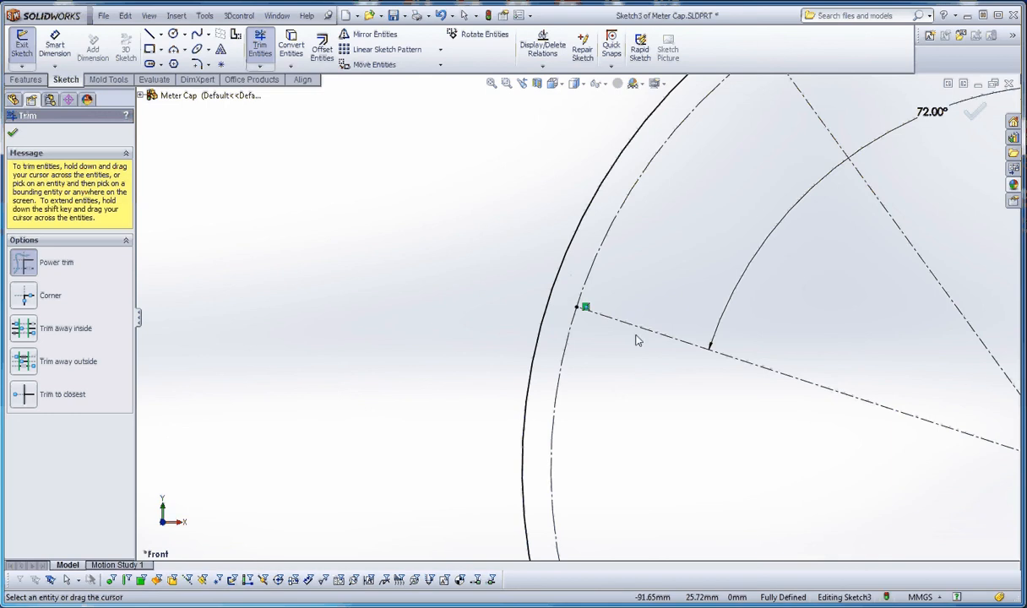
pyautogui.moveTo(636, 335); pyautogui.dragTo(670, 305)
pyautogui.scroll(7, 671, 305)
pyautogui.scroll(-3, 726, 302)
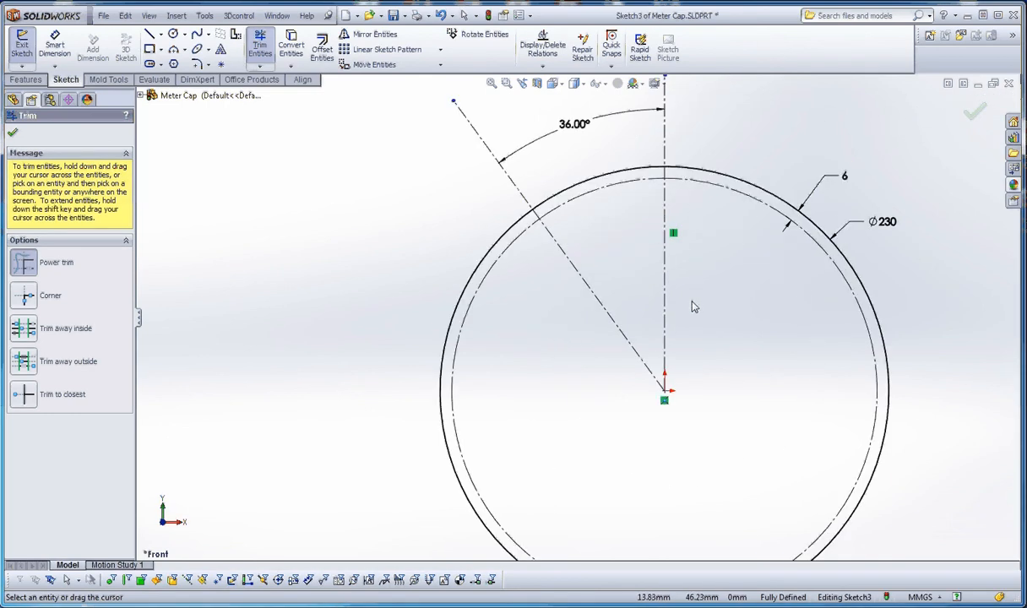
# Draw a solid line about 19 mm long at 135°, ending on the outer circle just counterclockwise of the 36° centerline.
pyautogui.scroll(1, 685, 304)
pyautogui.scroll(3, 642, 270)
pyautogui.scroll(-4, 591, 233)
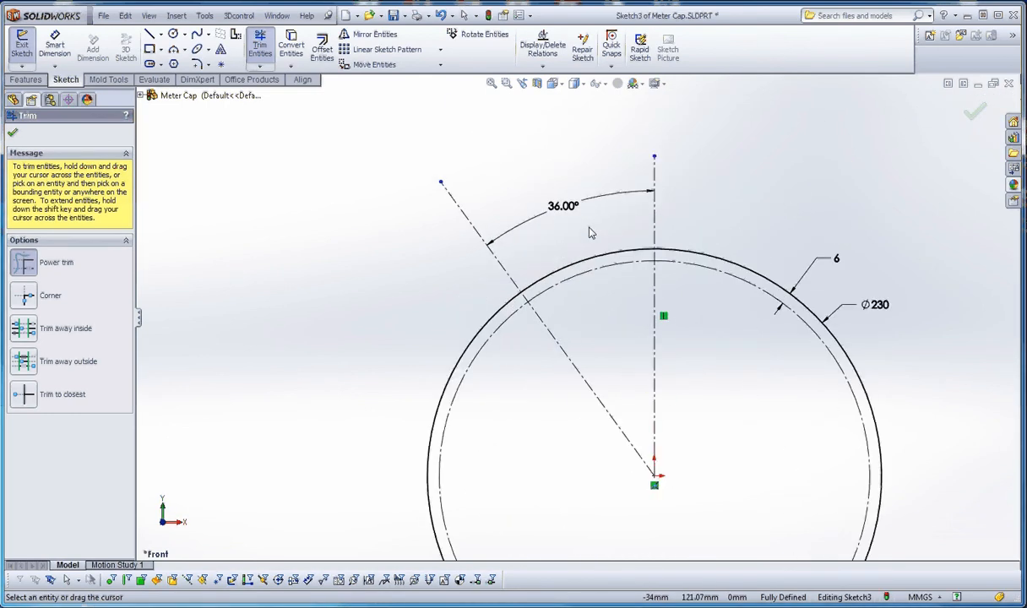
pyautogui.scroll(2, 591, 253)
pyautogui.scroll(-3, 591, 275)
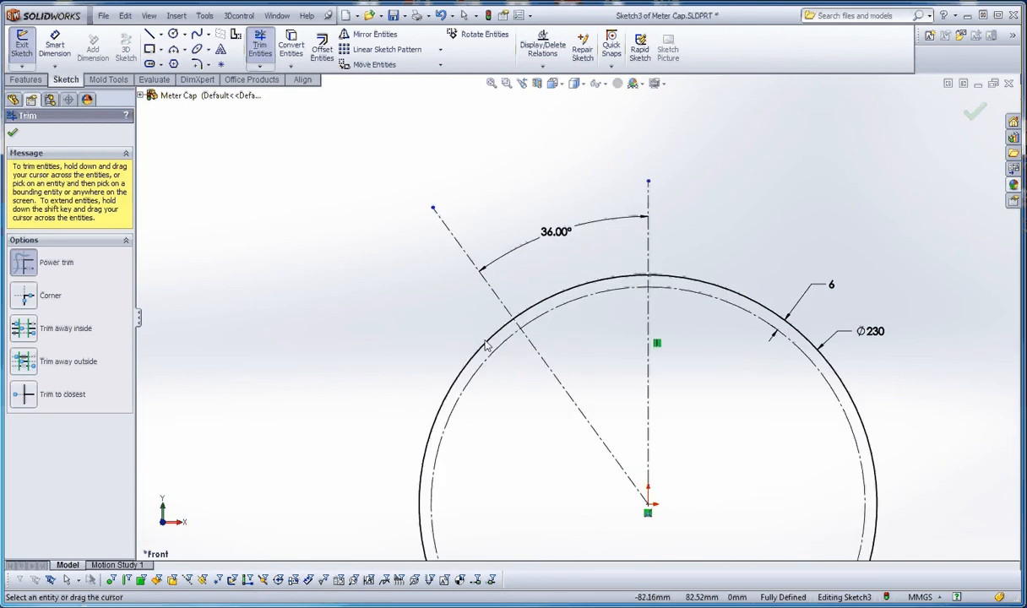
pyautogui.click(148, 33)
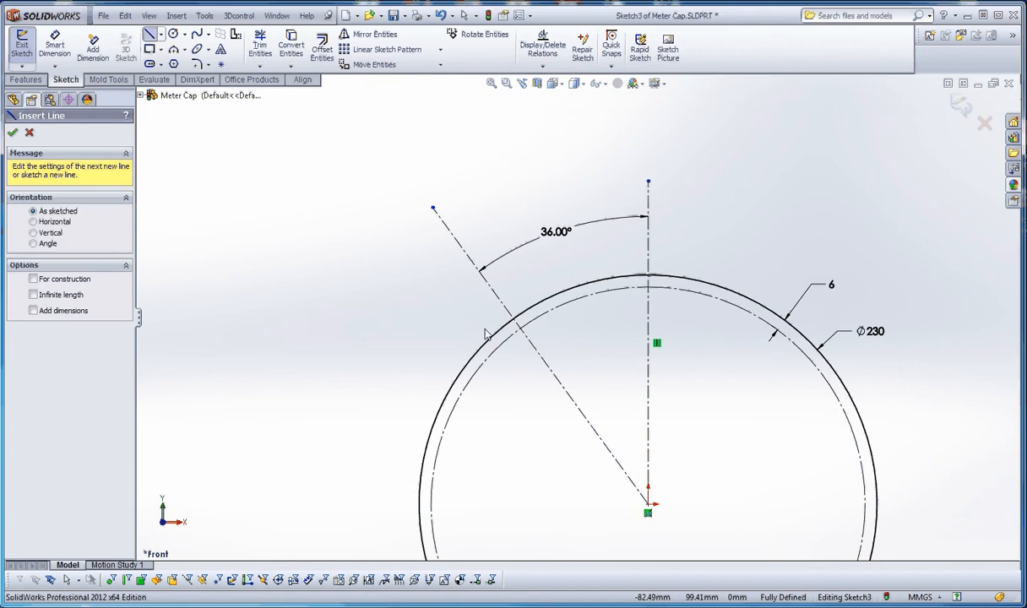
pyautogui.click(458, 317)
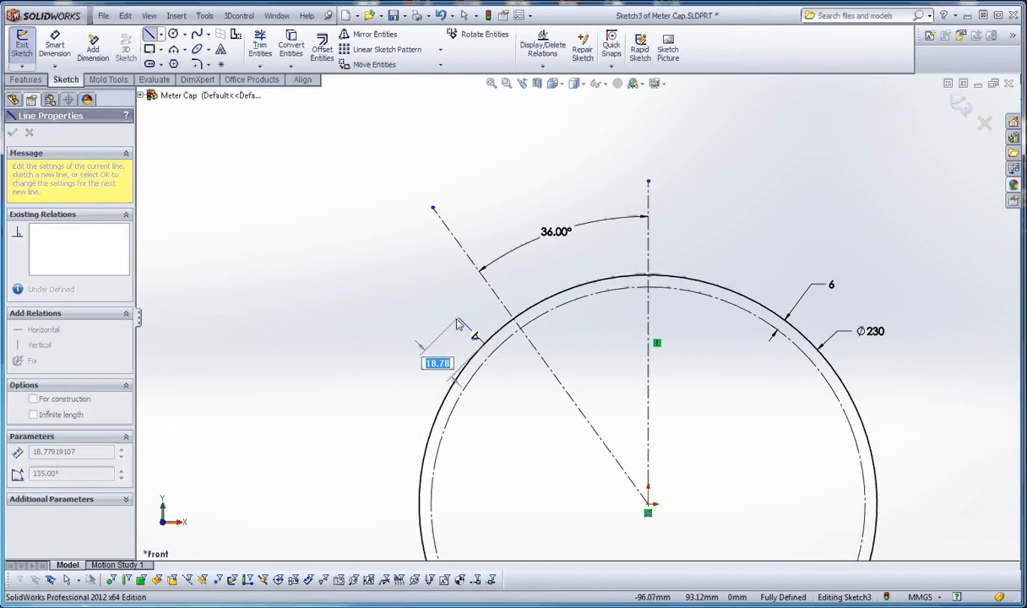
pyautogui.click(484, 351)
pyautogui.press('Escape')
# Make the short solid line coincident with the circles' centre point at the origin.
pyautogui.click(478, 340)
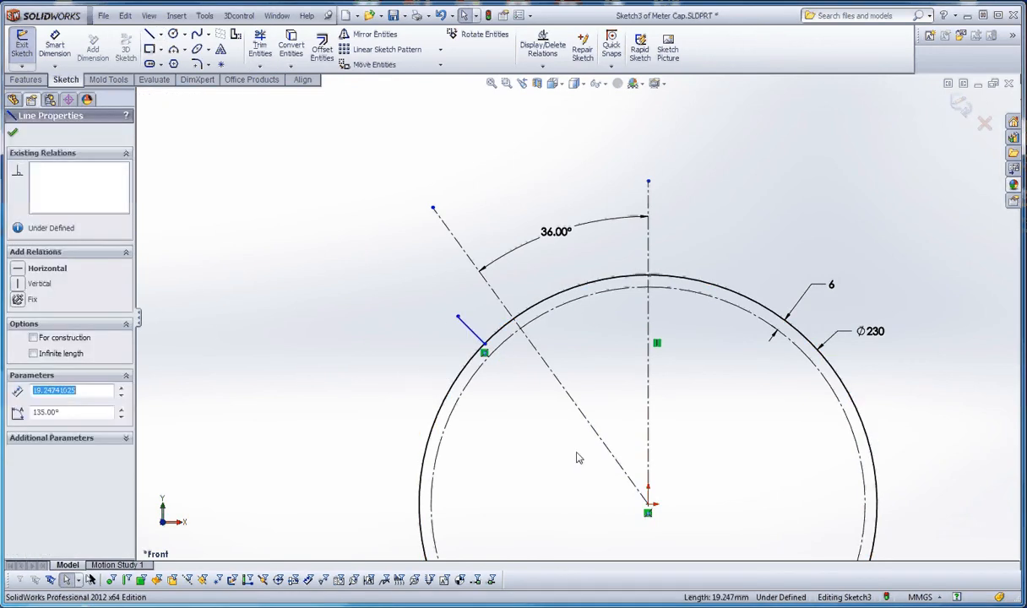
pyautogui.keyDown('ctrl'); pyautogui.click(647, 505); pyautogui.keyUp('ctrl')
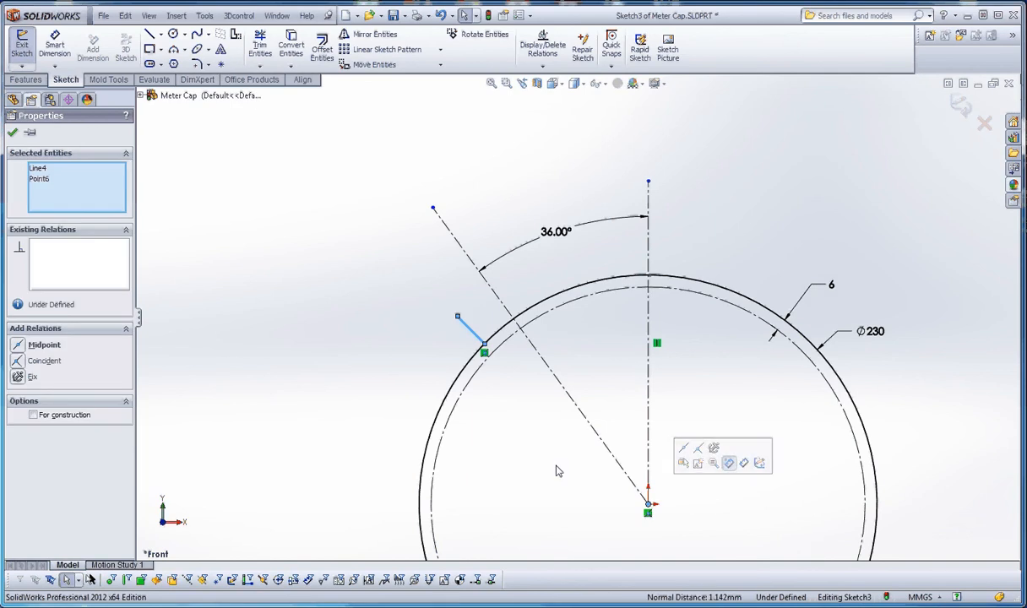
pyautogui.click(36, 360)
pyautogui.click(365, 350)
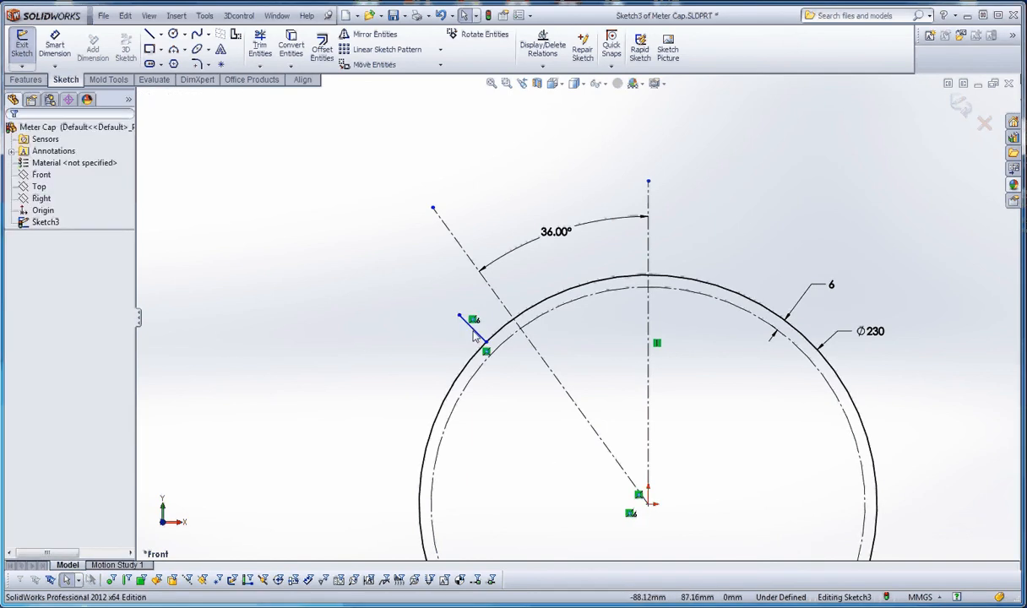
# Mirror the short radial line about the 36° centerline.
pyautogui.click(476, 332)
pyautogui.keyDown('ctrl'); pyautogui.click(505, 305); pyautogui.keyUp('ctrl')
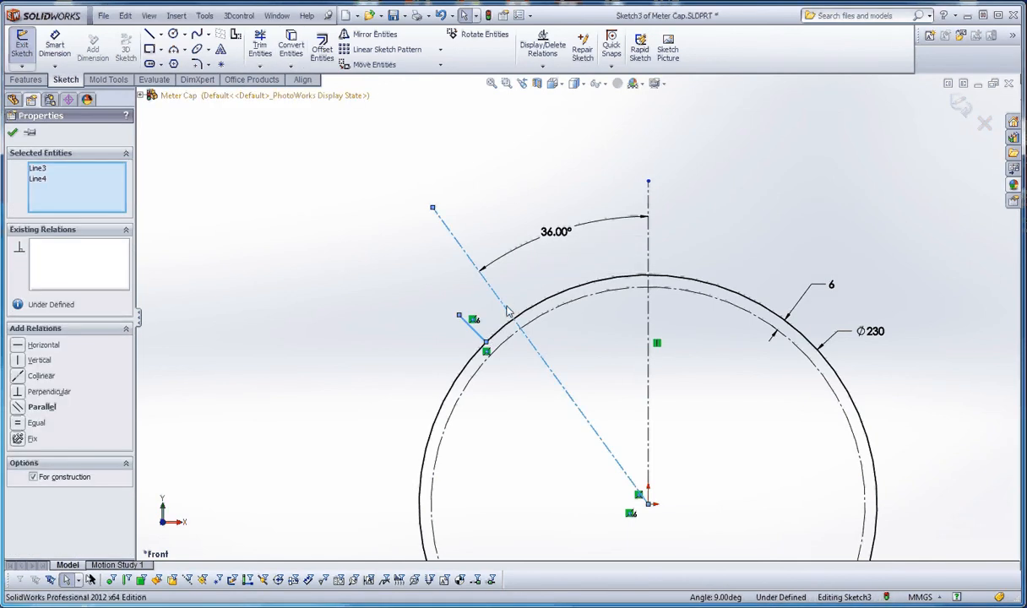
pyautogui.click(370, 35)
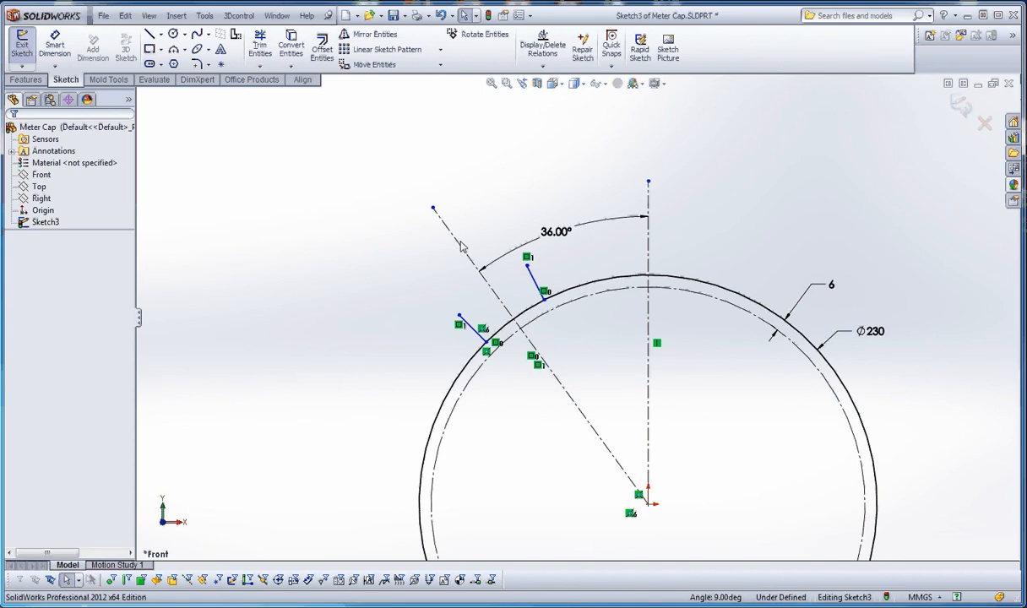
# Extend the original short radial line inward past the construction circle and trim its end back to that circle.
pyautogui.scroll(-3, 493, 319)
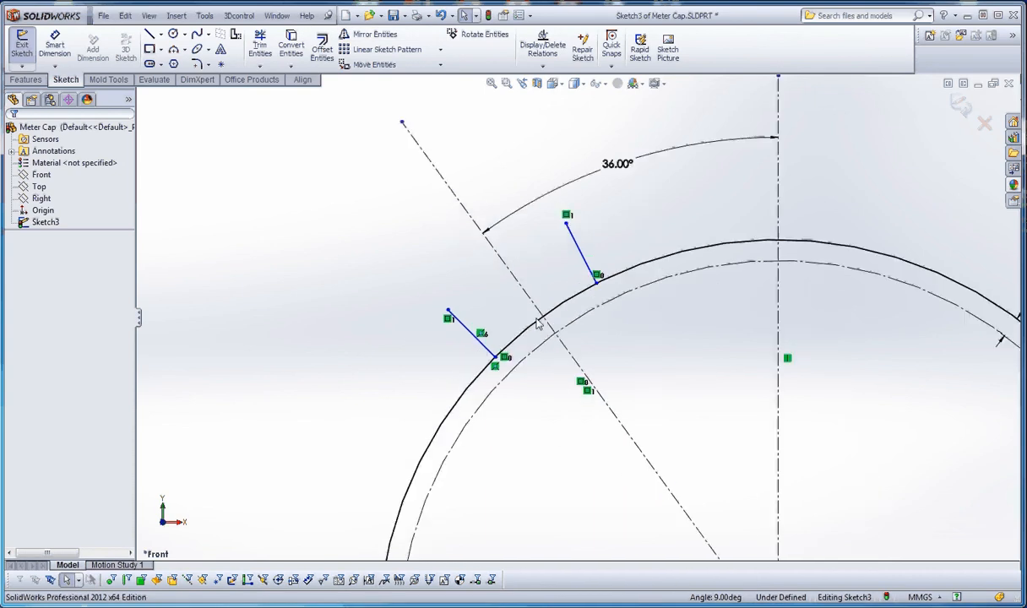
pyautogui.scroll(2, 534, 352)
pyautogui.scroll(-4, 528, 359)
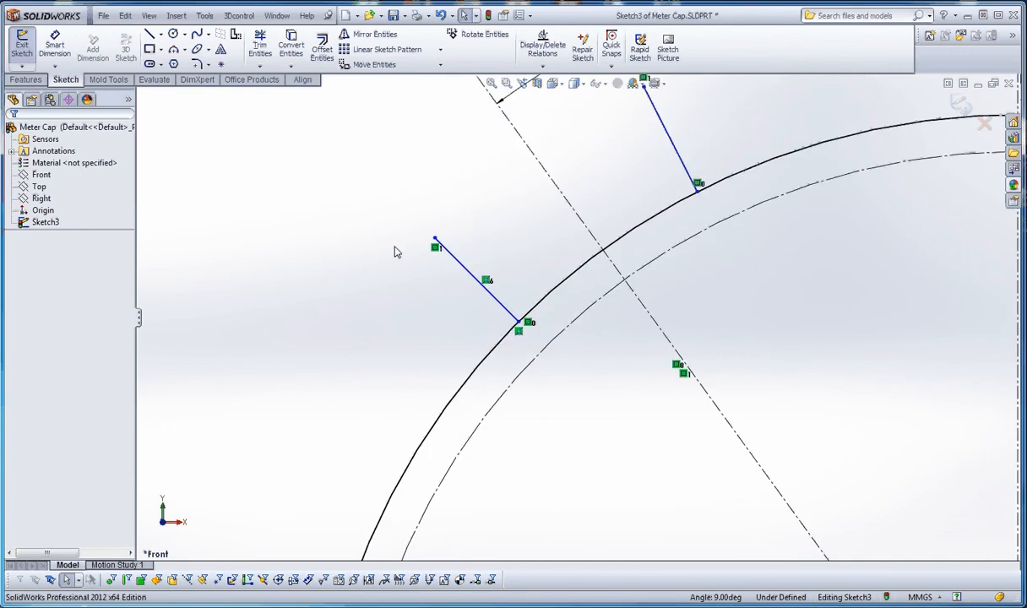
pyautogui.click(260, 46)
pyautogui.click(503, 305)
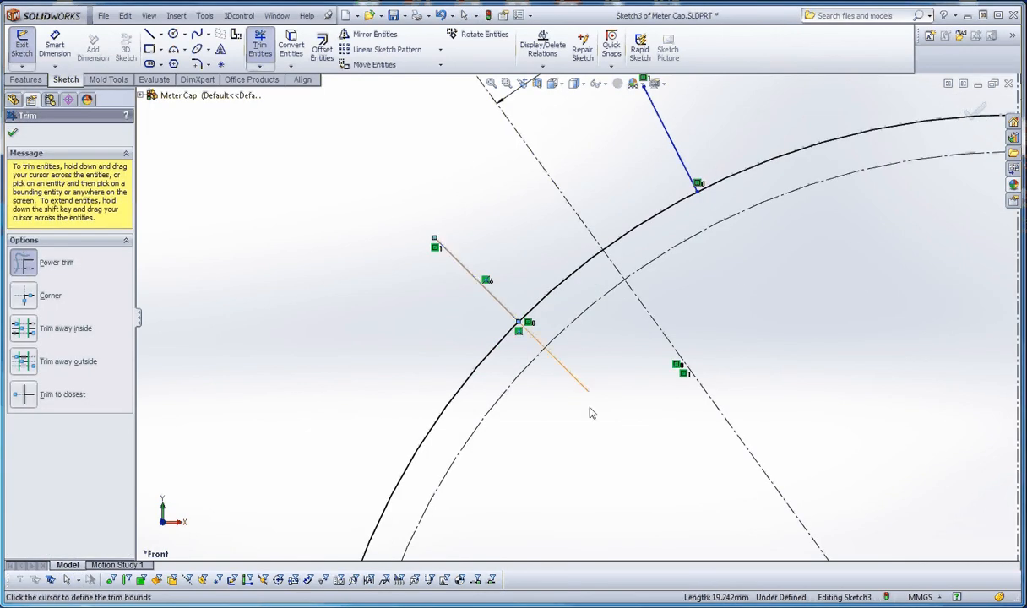
pyautogui.click(589, 392)
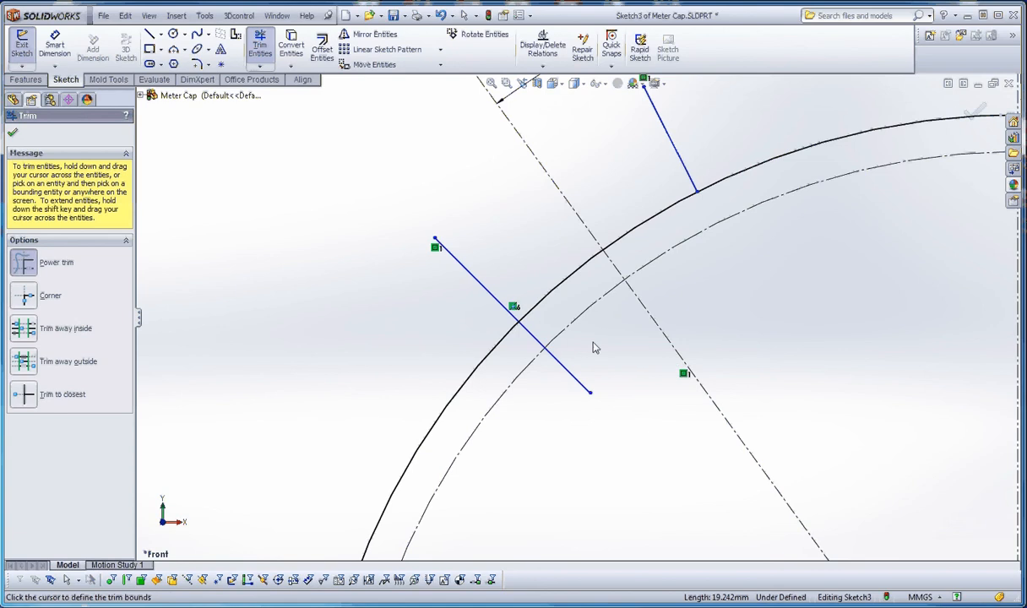
pyautogui.moveTo(593, 343); pyautogui.dragTo(553, 399)
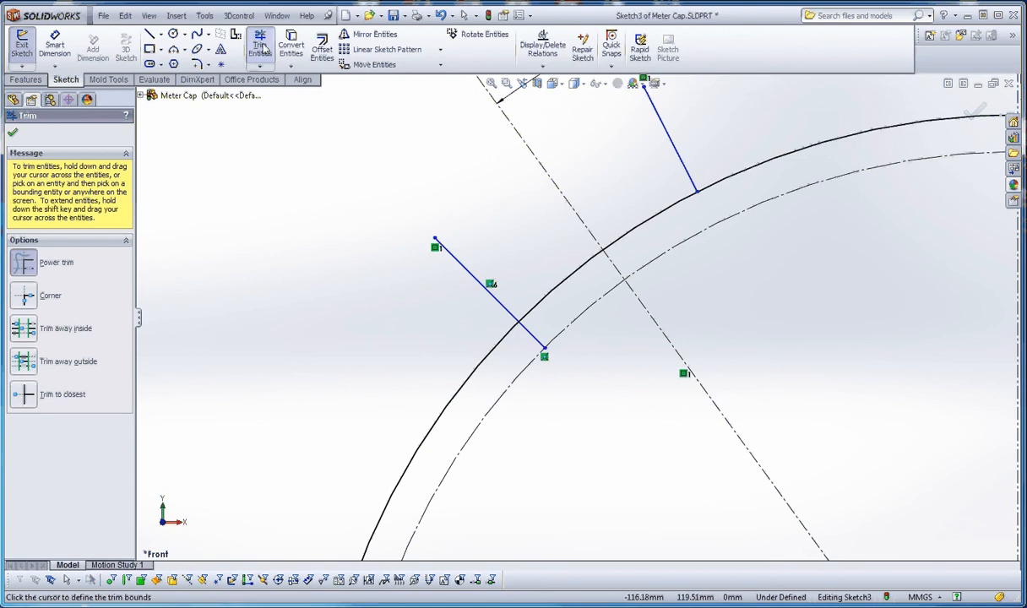
# Extend the mirrored radial line inward past the construction circle and trim its end back to that circle.
pyautogui.click(693, 187)
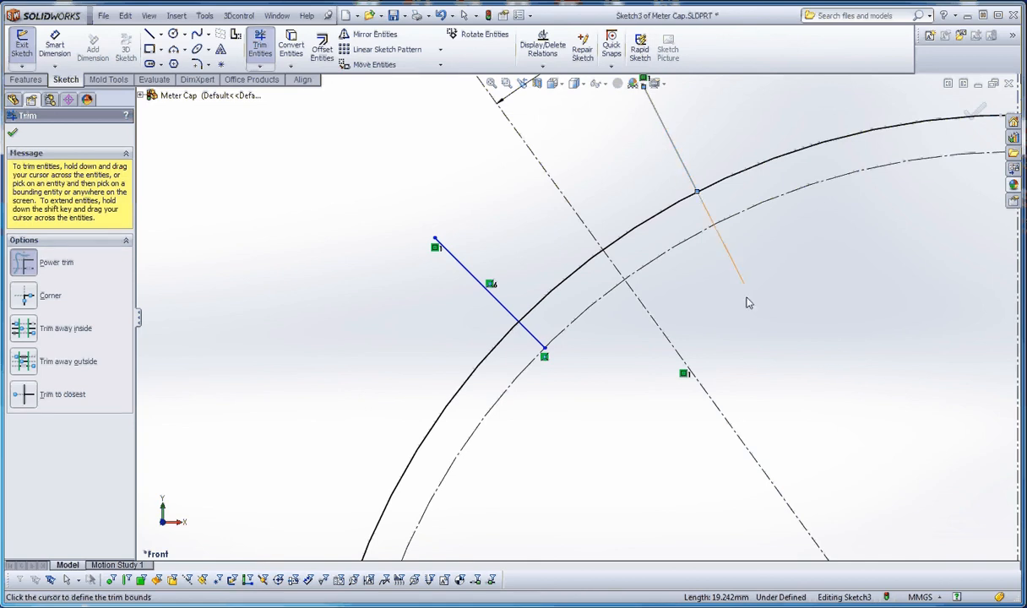
pyautogui.click(765, 325)
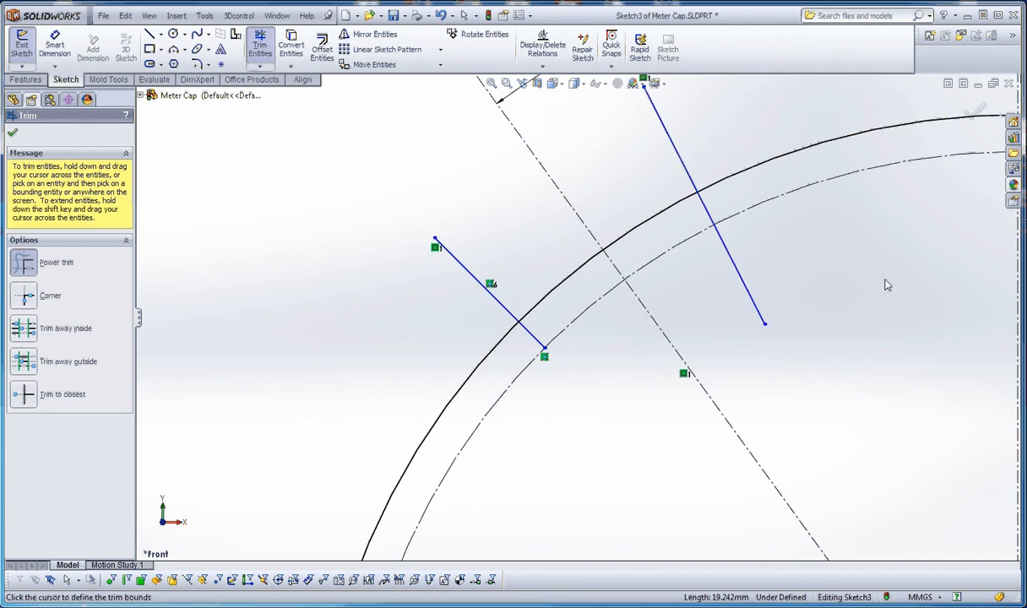
pyautogui.moveTo(865, 267)
pyautogui.mouseDown()
pyautogui.moveTo(757, 259)
pyautogui.moveTo(699, 279)
pyautogui.mouseUp()
pyautogui.scroll(3, 710, 283)
pyautogui.scroll(-2, 676, 300)
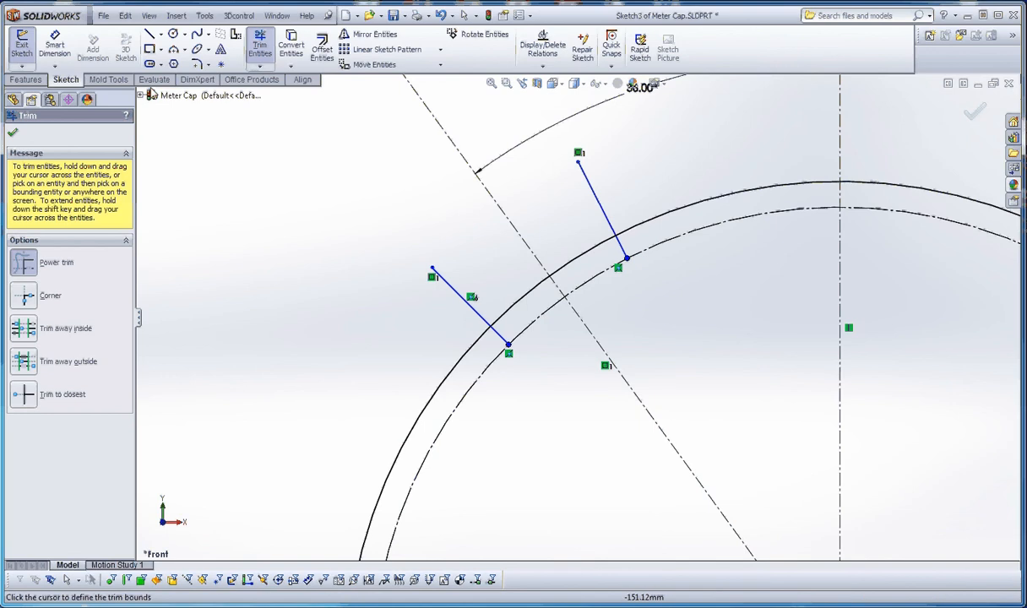
# Draw a three-point arc of radius 109 mm along the construction circle, joining the inner ends of the two radial lines.
pyautogui.click(173, 48)
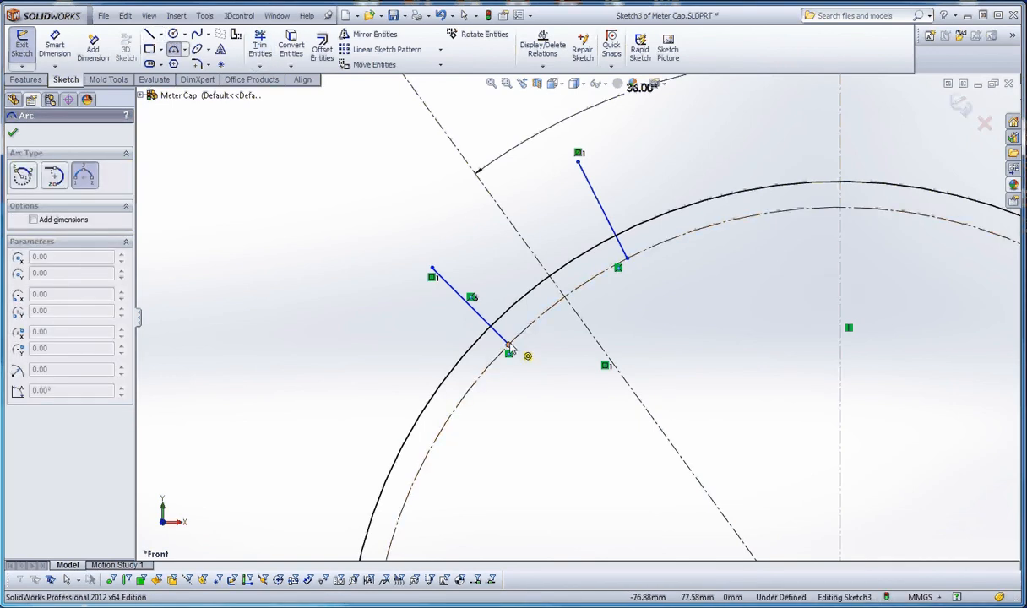
pyautogui.click(509, 346)
pyautogui.click(625, 257)
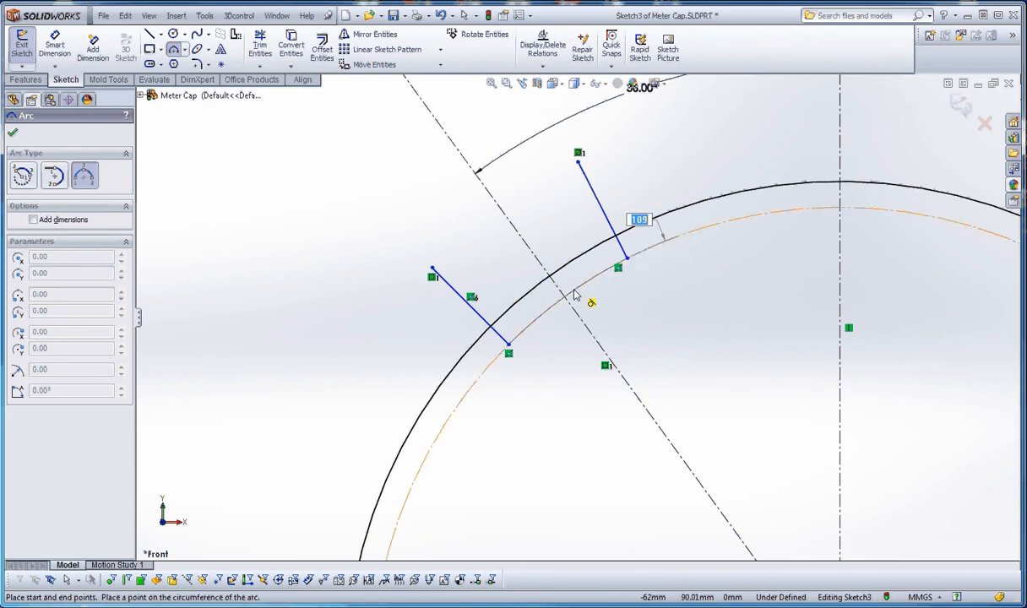
pyautogui.click(574, 294)
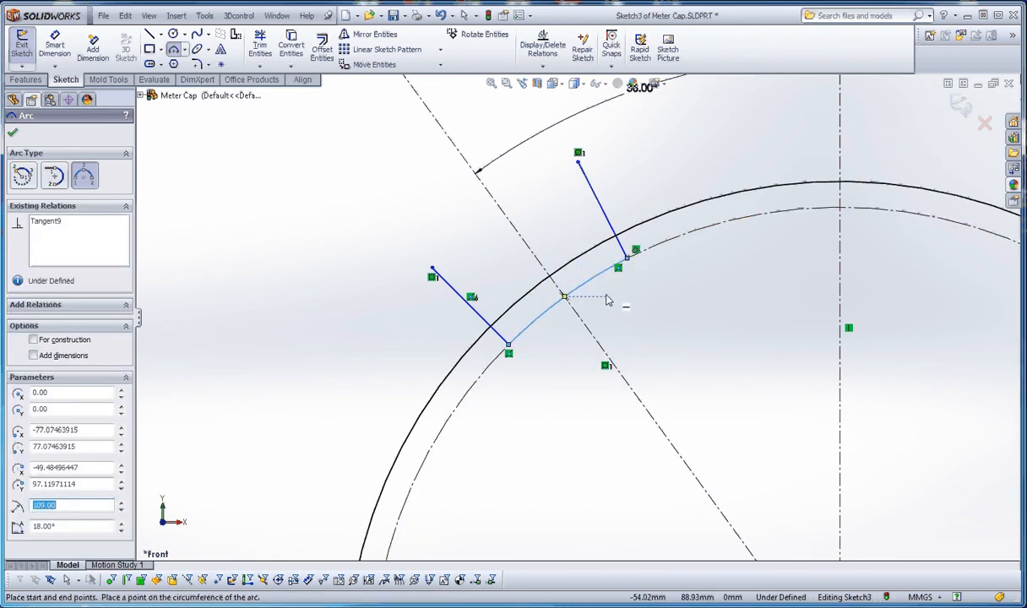
pyautogui.press('Escape')
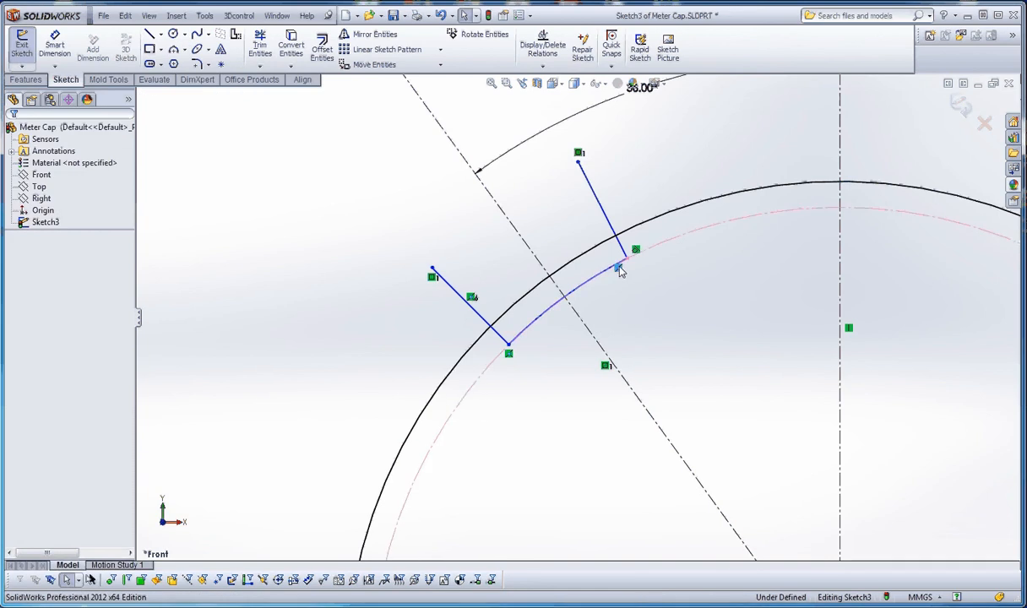
# Close the profile with an outward-bulging three-point arc of about 89 mm radius between the outer ends of the radial lines.
pyautogui.click(172, 50)
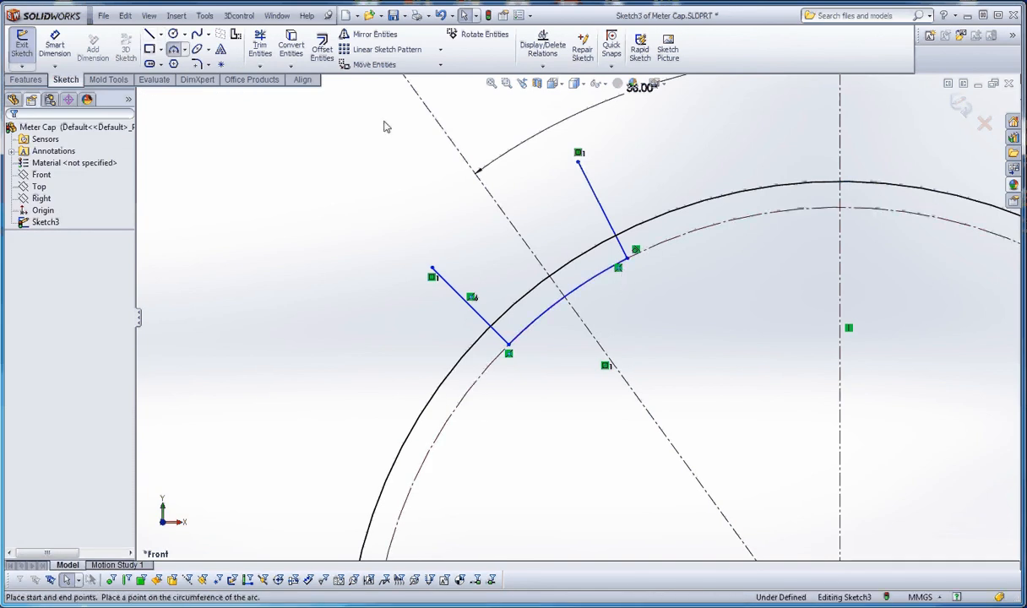
pyautogui.click(435, 266)
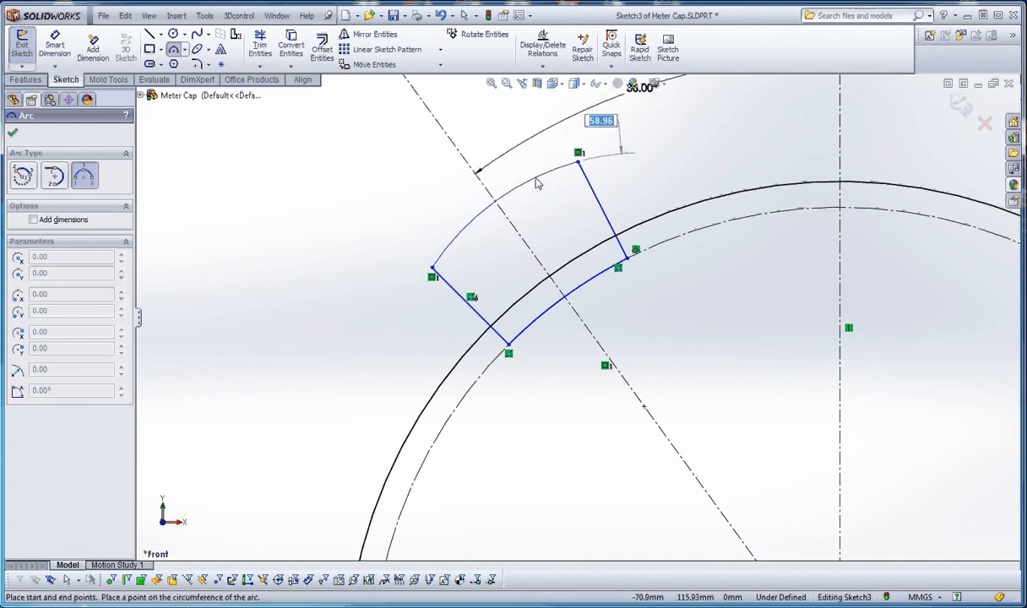
pyautogui.click(539, 185)
pyautogui.press('Escape')
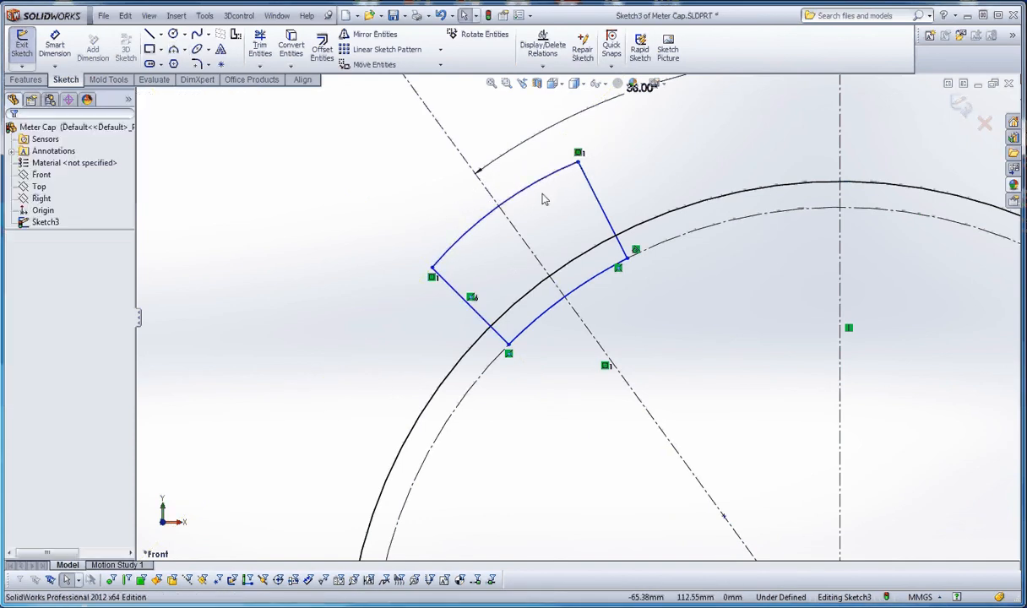
# Make the outer arc concentric with the 230 mm circle.
pyautogui.click(527, 191)
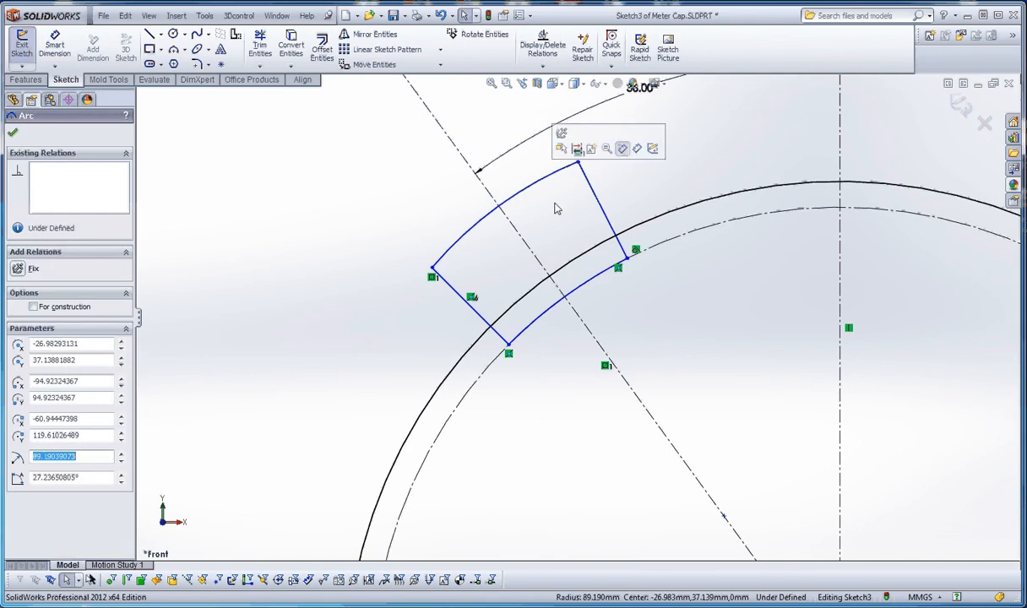
pyautogui.click(534, 189)
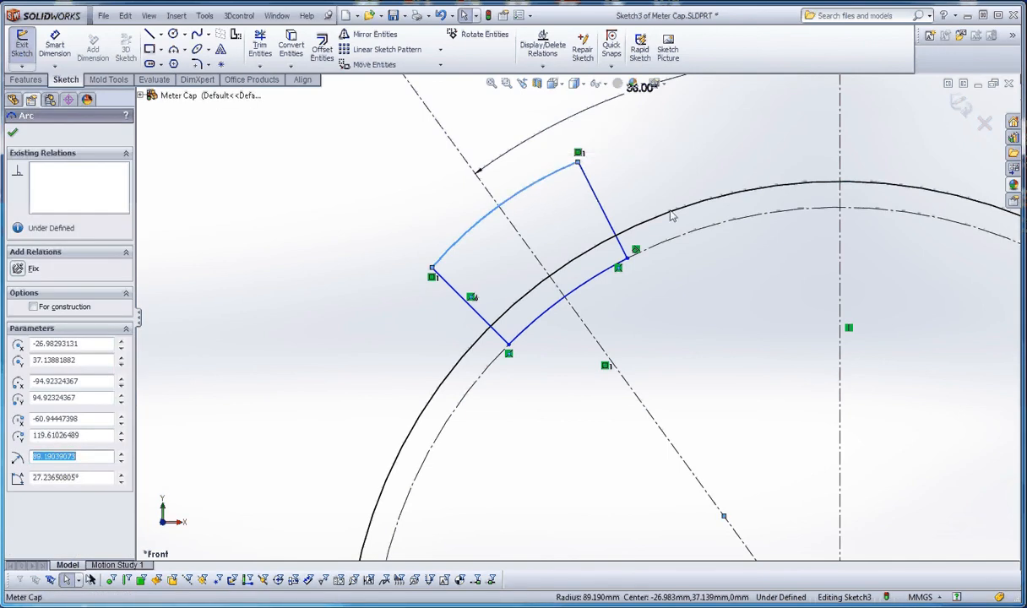
pyautogui.click(714, 233)
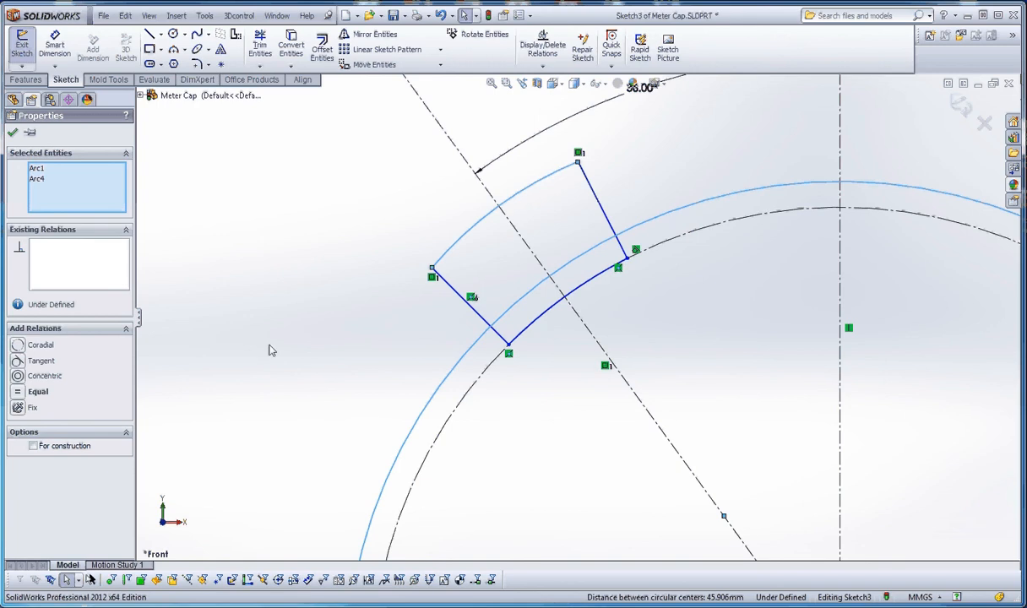
pyautogui.click(17, 376)
pyautogui.click(160, 341)
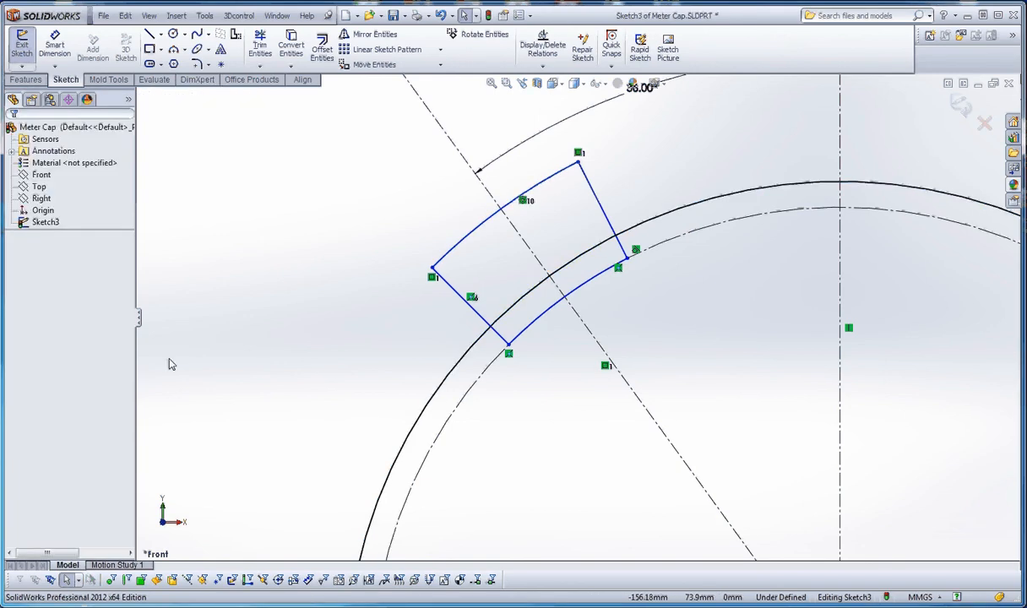
# Dimension the straight distance between the outer arc's two endpoints as 65 mm.
pyautogui.click(54, 45)
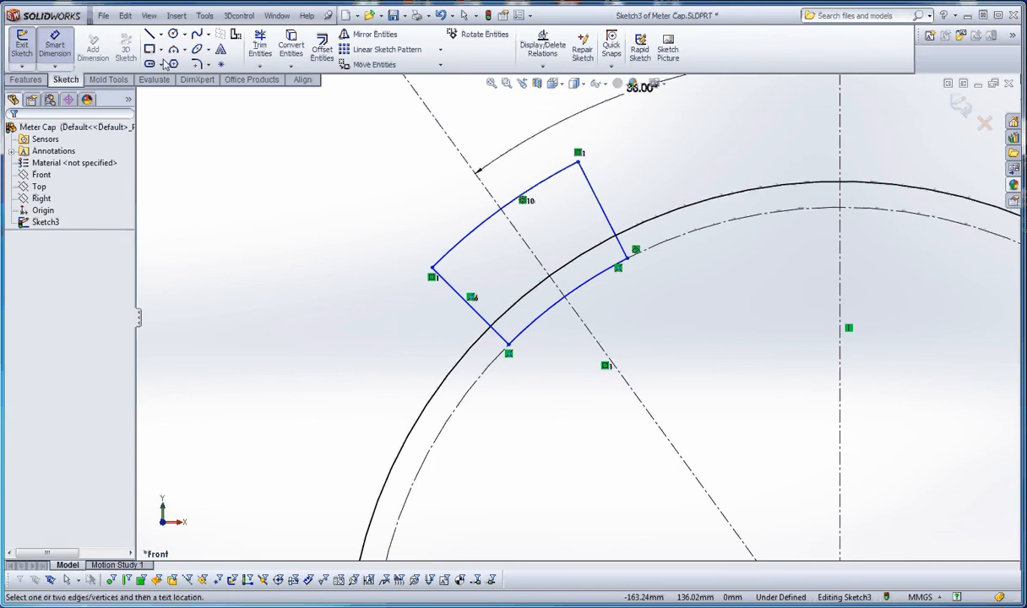
pyautogui.click(432, 269)
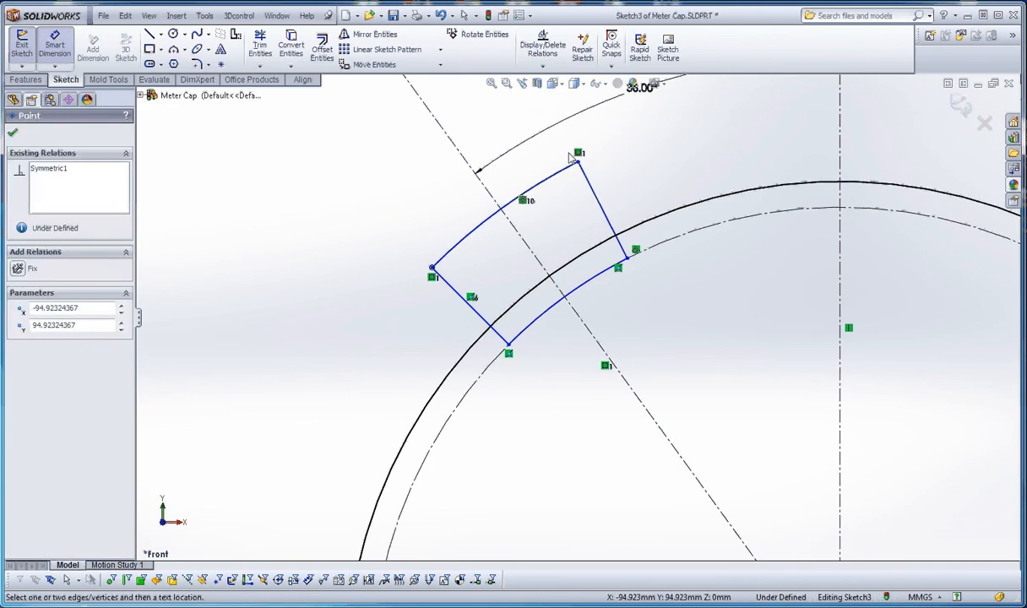
pyautogui.click(578, 157)
pyautogui.click(515, 178)
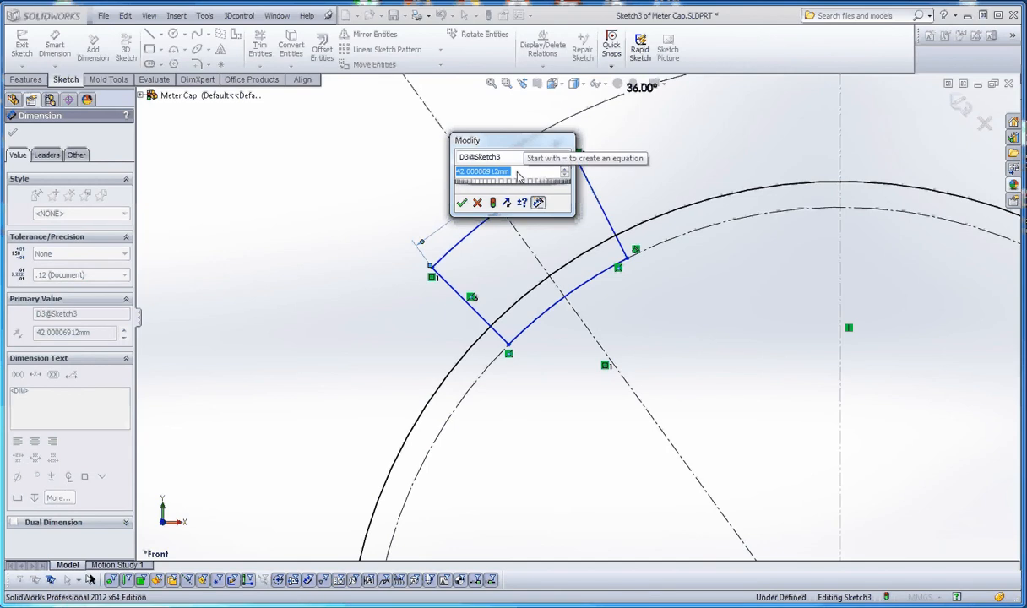
pyautogui.write('65')
pyautogui.press('Return')
pyautogui.click(655, 316)
pyautogui.scroll(2, 642, 316)
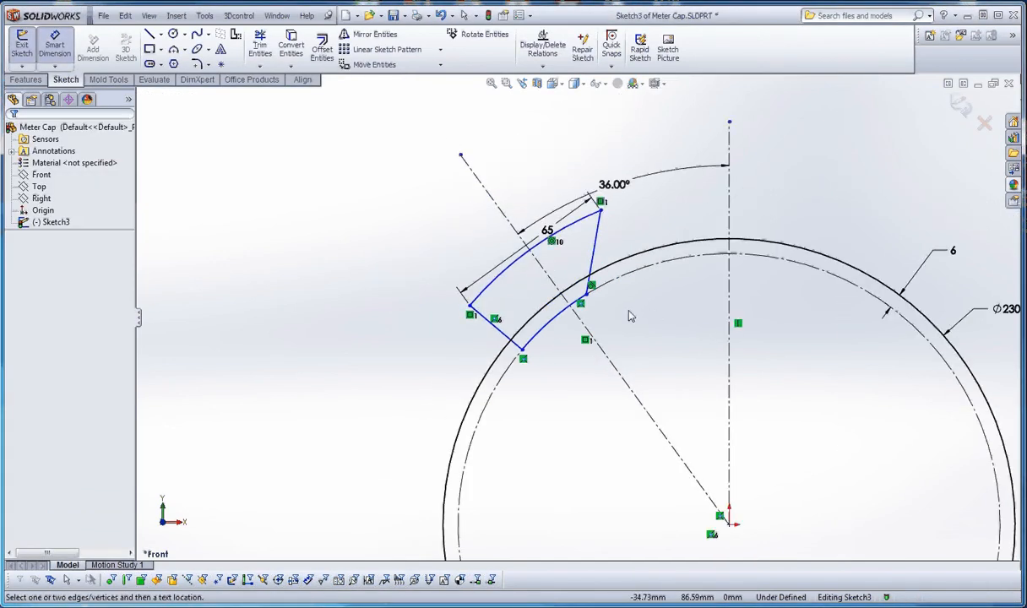
# Examine the tab profile and the direction of its mirrored side line relative to the 36° centerline.
pyautogui.scroll(-3, 617, 296)
pyautogui.scroll(2, 495, 316)
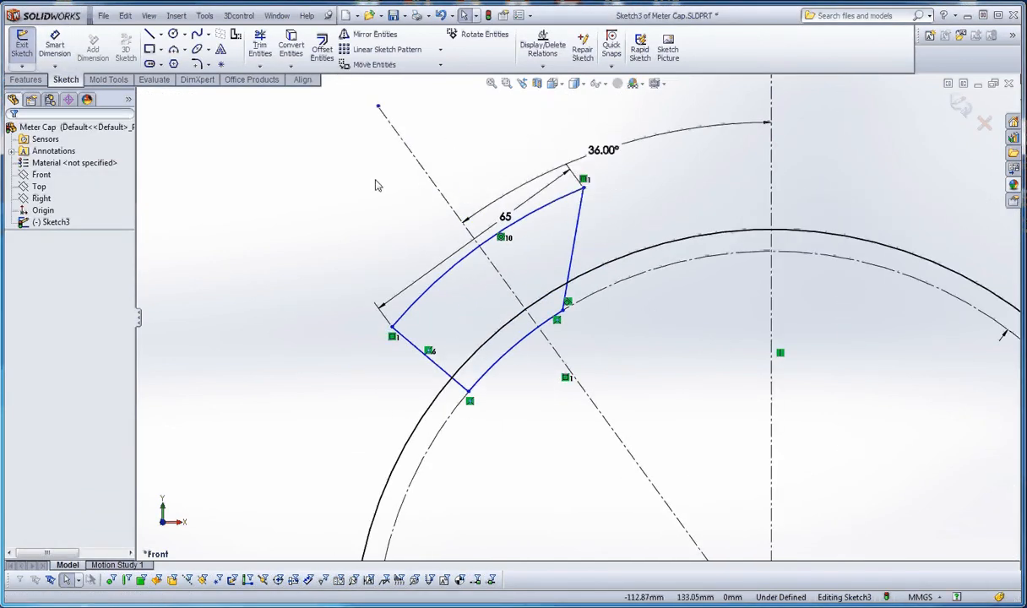
pyautogui.scroll(-3, 397, 241)
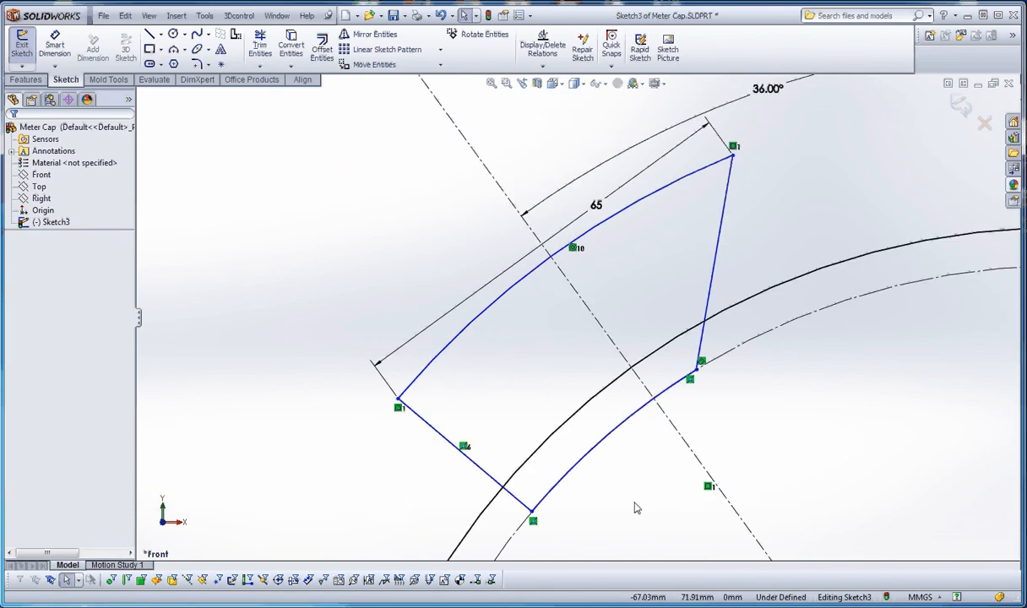
pyautogui.scroll(5, 633, 503)
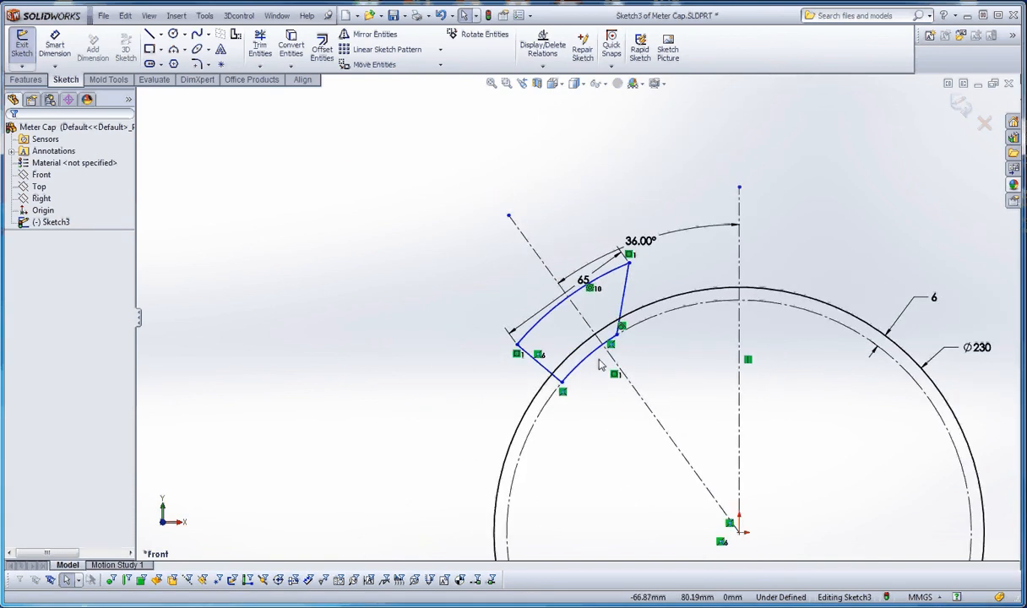
pyautogui.scroll(-2, 601, 363)
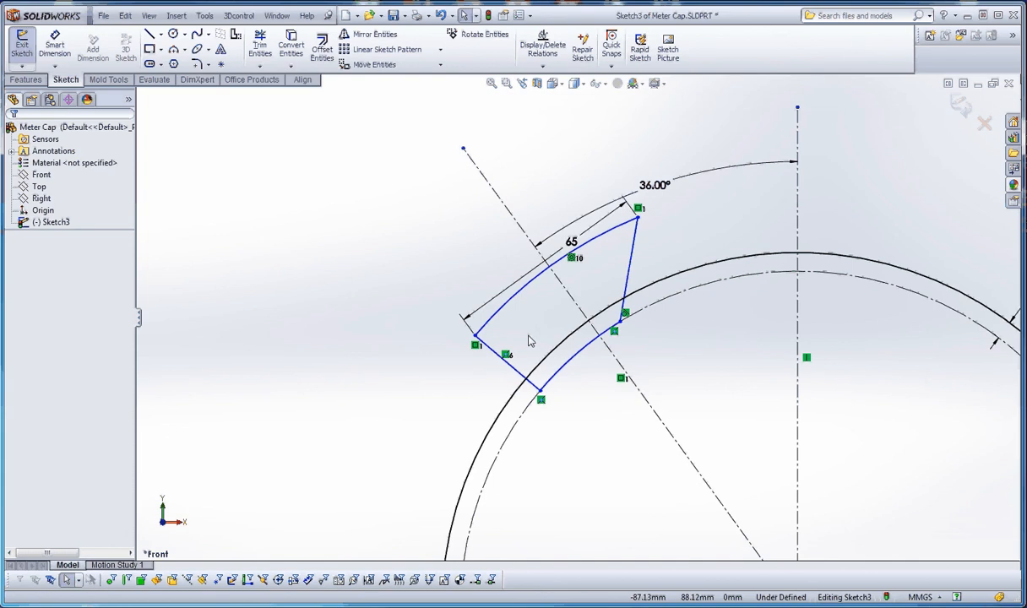
pyautogui.click(629, 267)
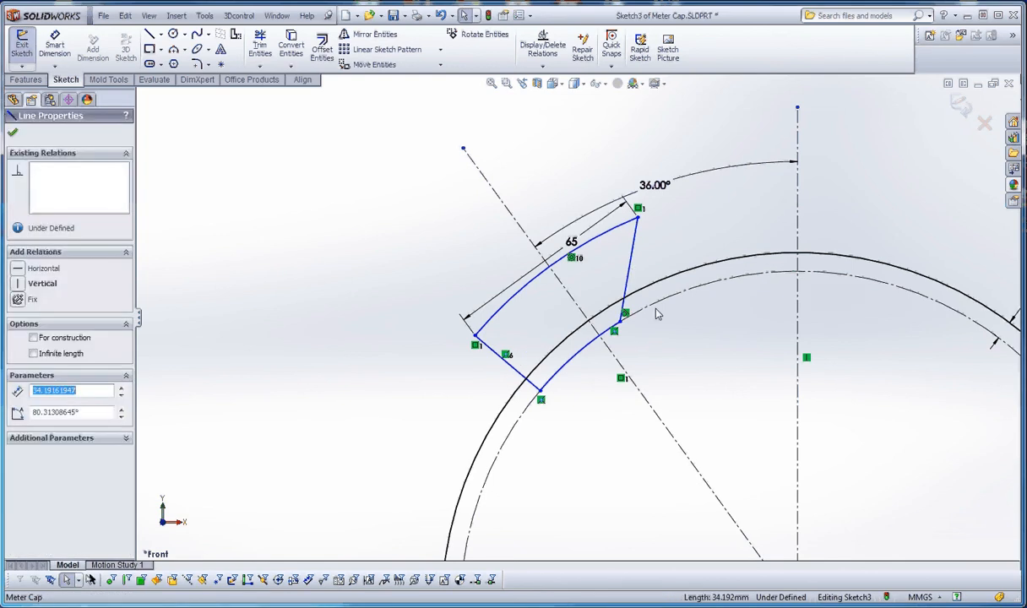
pyautogui.scroll(2, 642, 296)
pyautogui.scroll(-3, 639, 258)
pyautogui.press('Escape')
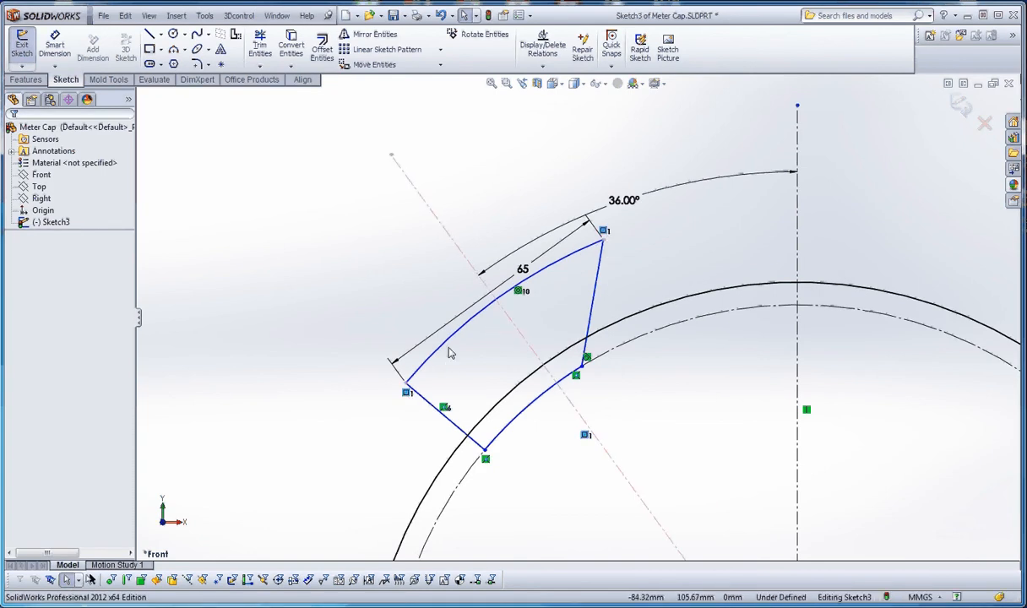
pyautogui.click(627, 270)
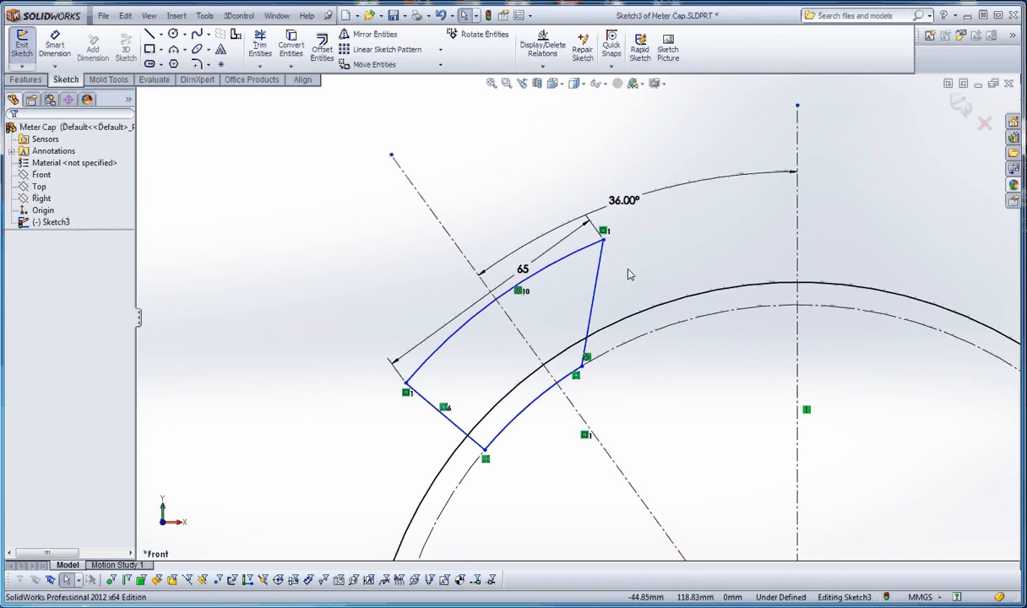
# Try to make the profile's two side lines symmetric about the 36° centerline.
pyautogui.click(594, 308)
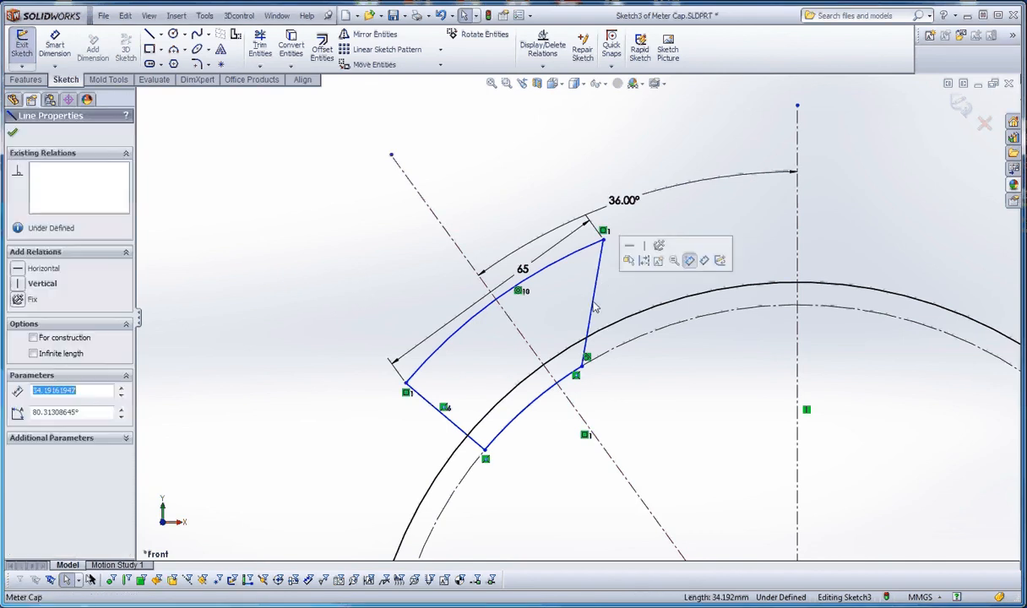
pyautogui.keyDown('ctrl'); pyautogui.click(529, 347); pyautogui.keyUp('ctrl')
pyautogui.keyDown('ctrl'); pyautogui.click(462, 431); pyautogui.keyUp('ctrl')
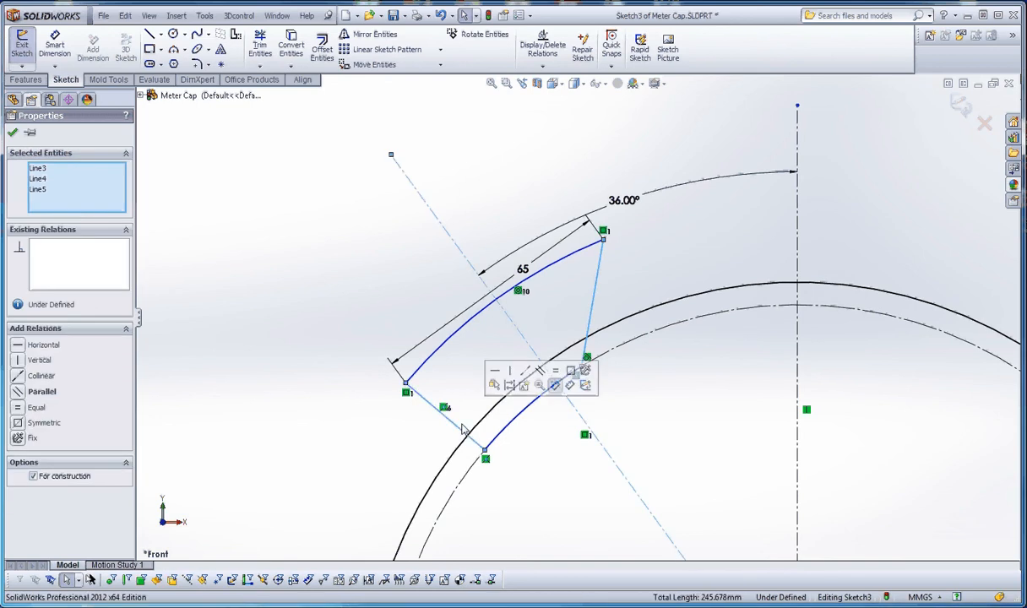
pyautogui.click(43, 423)
pyautogui.click(393, 327)
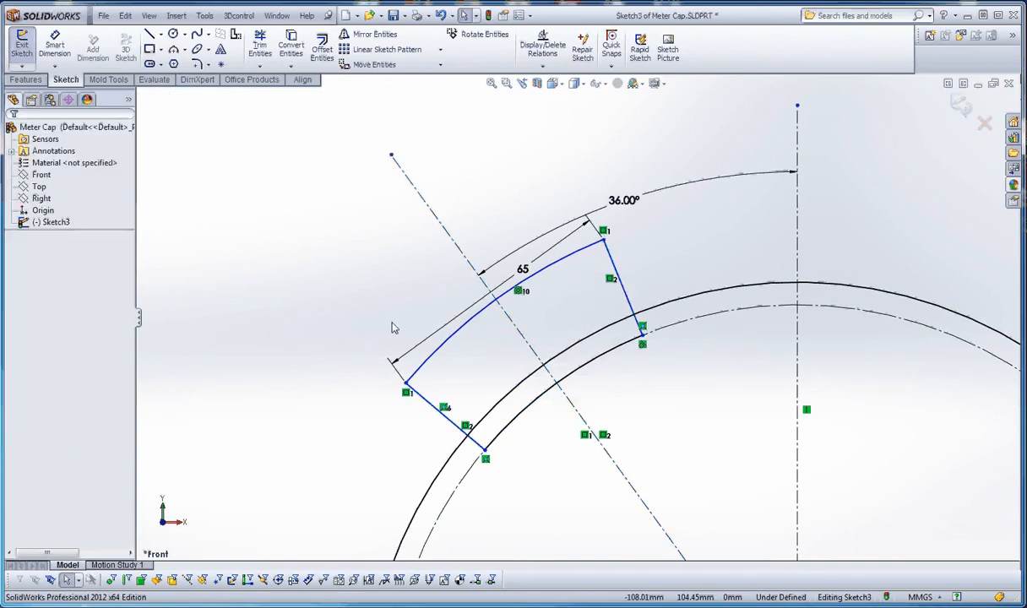
pyautogui.hotkey('ctrl', 'z')
pyautogui.click(557, 280)
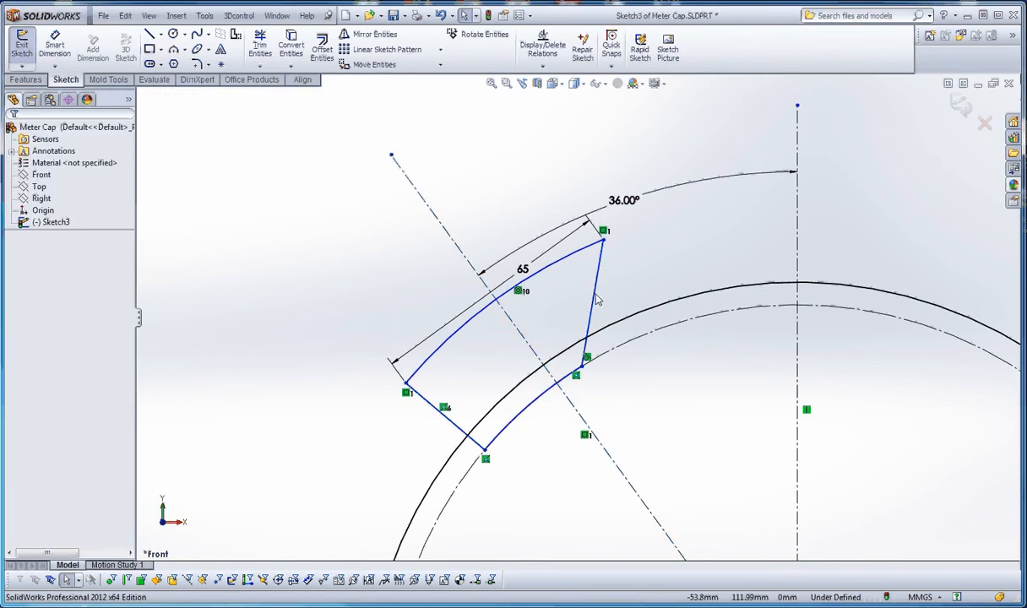
# Make the mirrored side line coincident with the circles' centre point at the origin.
pyautogui.click(595, 301)
pyautogui.scroll(5, 577, 316)
pyautogui.scroll(3, 635, 334)
pyautogui.scroll(-6, 647, 429)
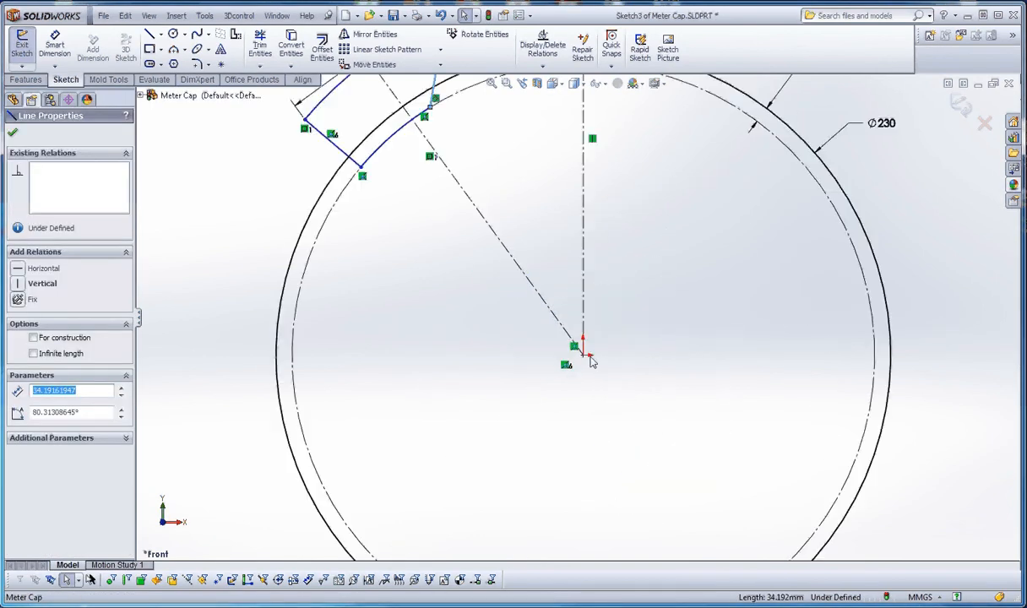
pyautogui.keyDown('ctrl'); pyautogui.click(582, 353); pyautogui.keyUp('ctrl')
pyautogui.scroll(3, 592, 368)
pyautogui.scroll(3, 584, 321)
pyautogui.scroll(-2, 544, 169)
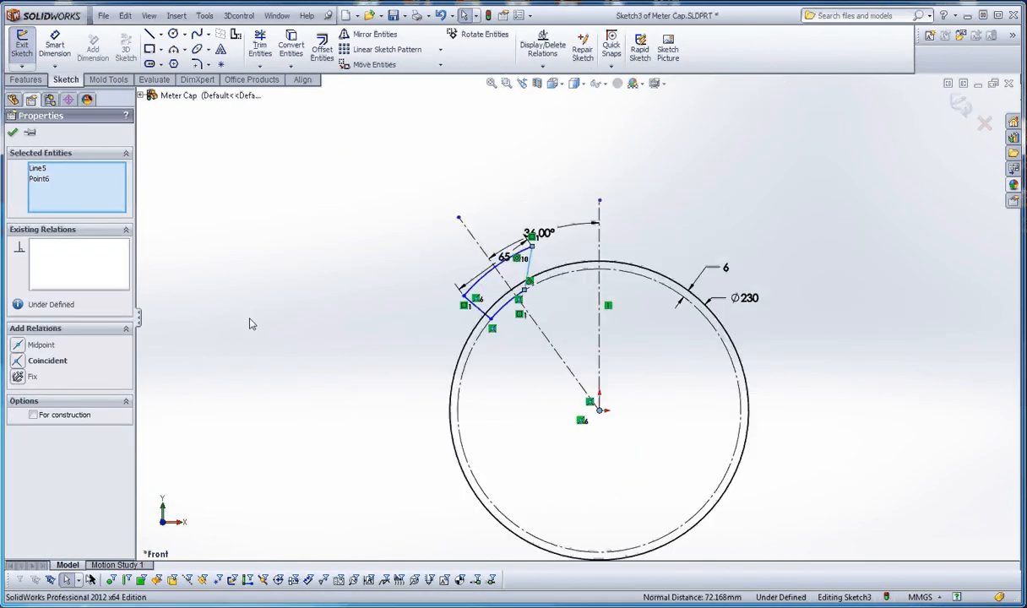
pyautogui.click(47, 360)
pyautogui.click(206, 359)
pyautogui.scroll(-6, 516, 278)
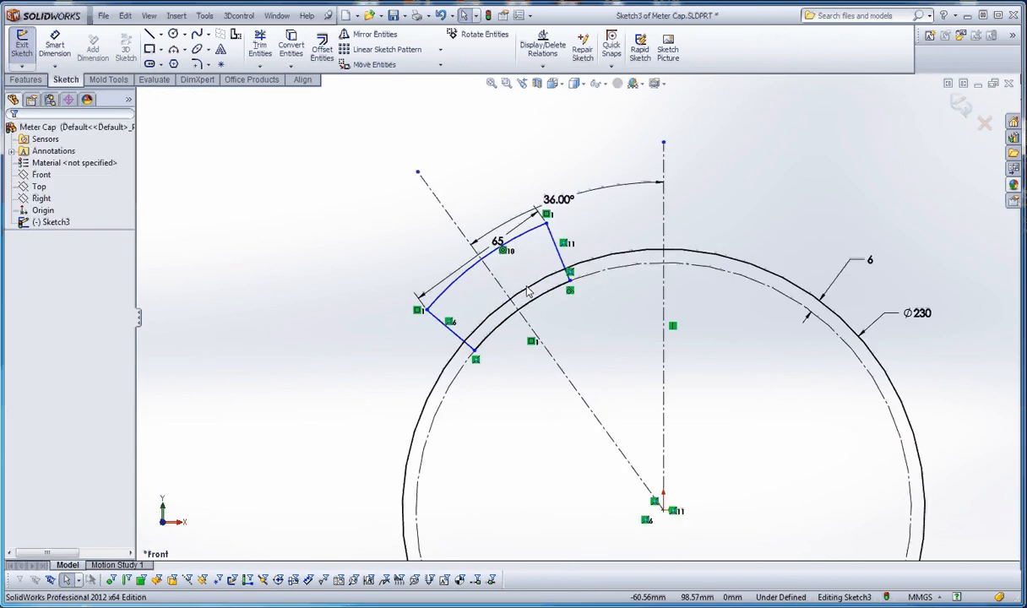
# Add a dimension between the outer arc's endpoint farther from the vertical centerline and the 230 mm circle.
pyautogui.scroll(2, 538, 322)
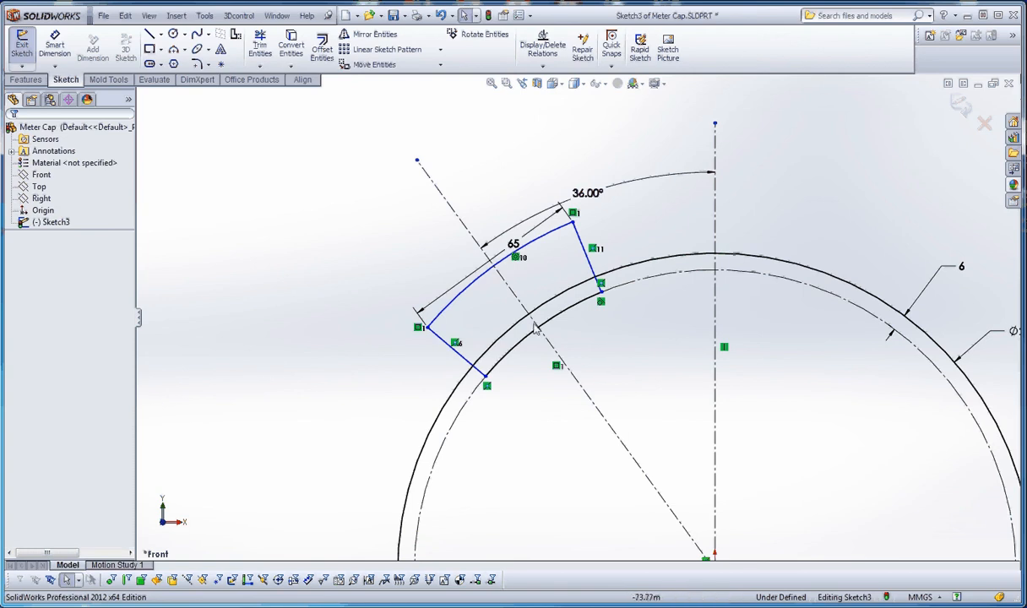
pyautogui.click(55, 43)
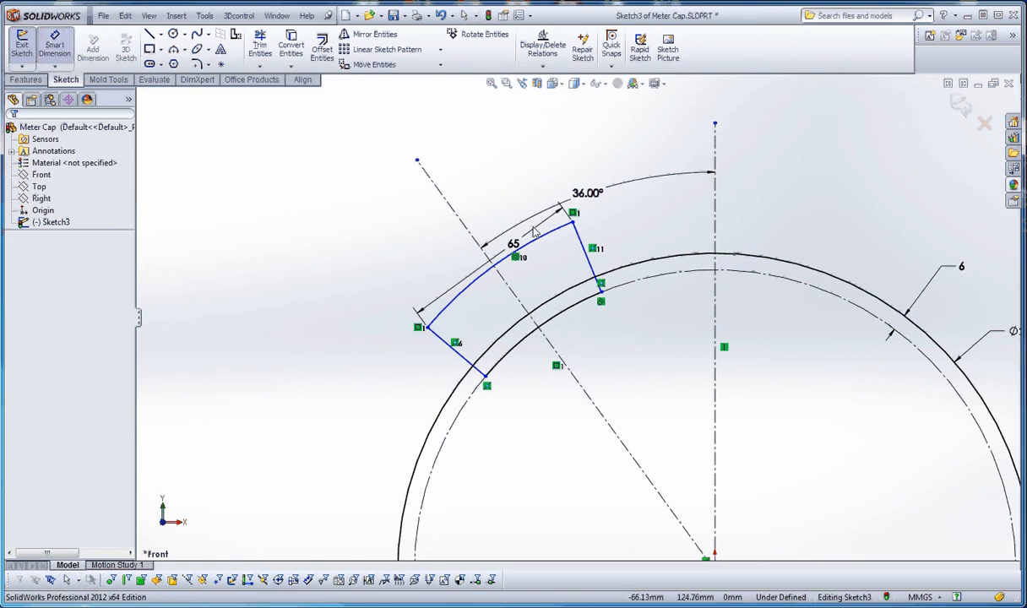
pyautogui.click(427, 328)
pyautogui.click(473, 393)
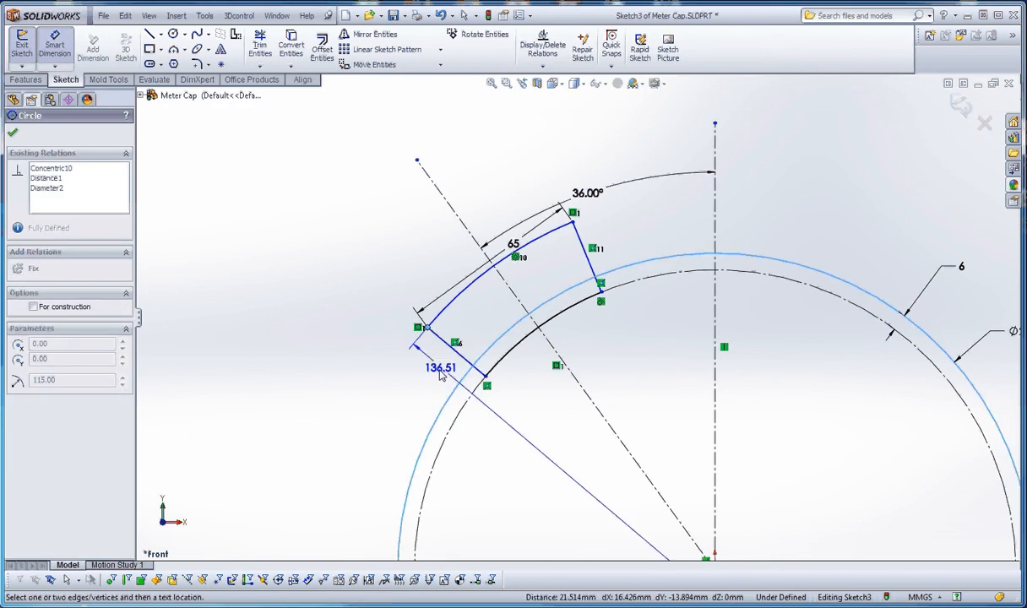
pyautogui.click(376, 369)
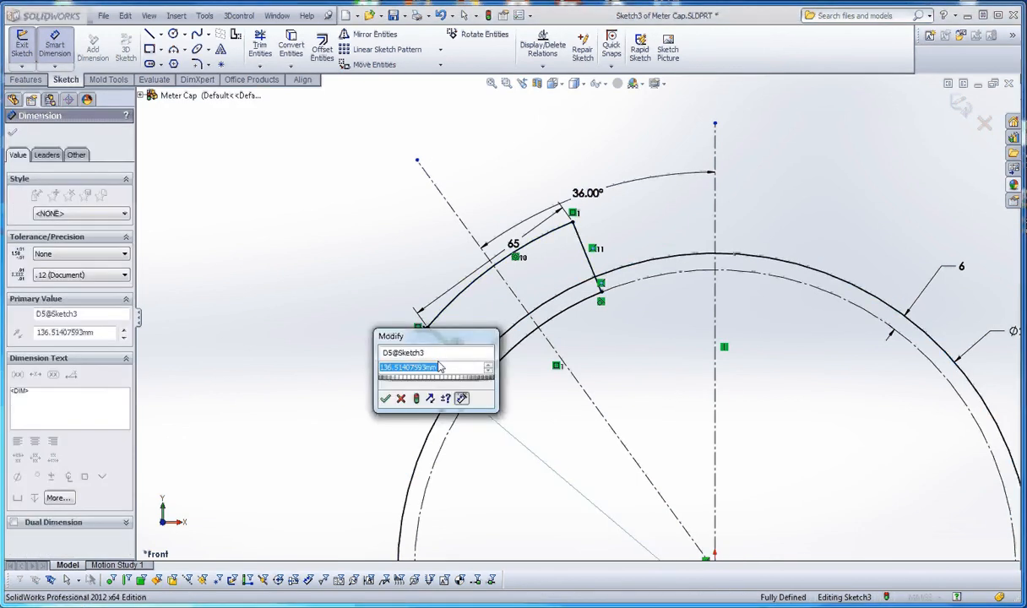
pyautogui.click(385, 398)
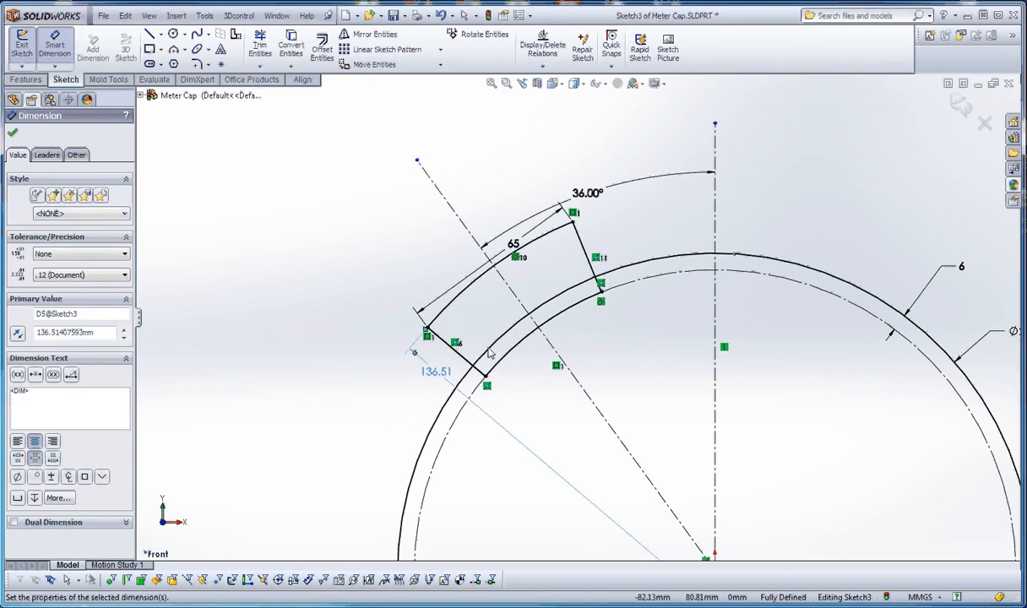
pyautogui.scroll(3, 492, 355)
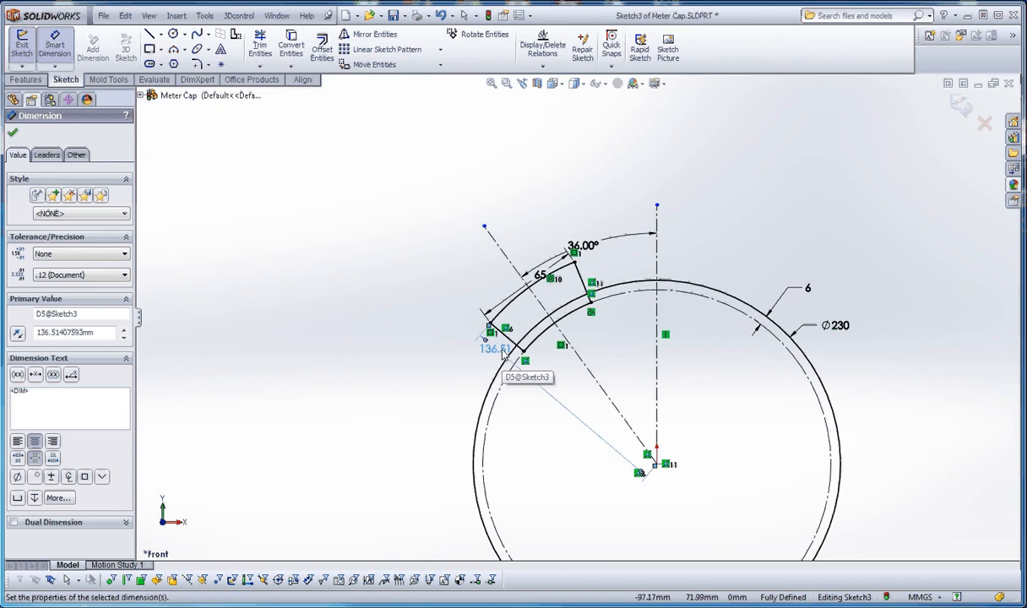
pyautogui.press('Escape')
# Change the new dimension's first arc condition to Min so it measures to the circle's nearest edge.
pyautogui.click(487, 353)
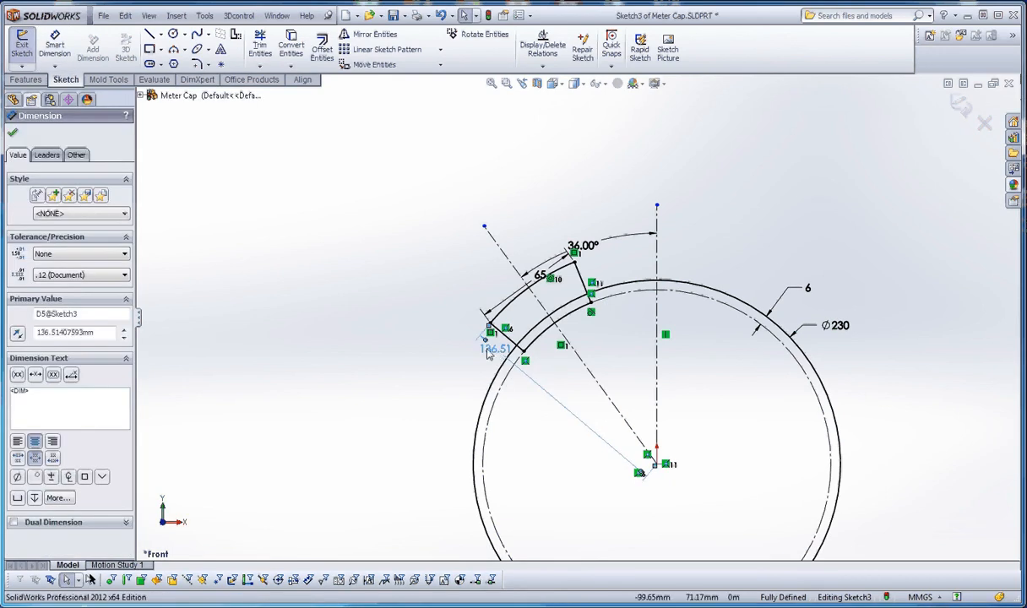
pyautogui.click(47, 155)
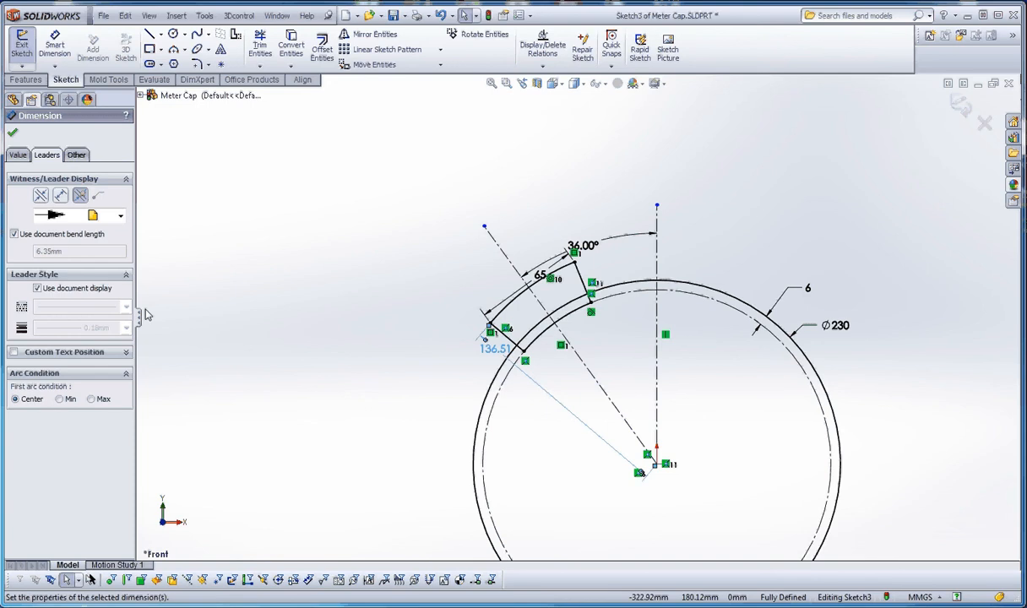
pyautogui.click(60, 399)
pyautogui.scroll(-5, 503, 346)
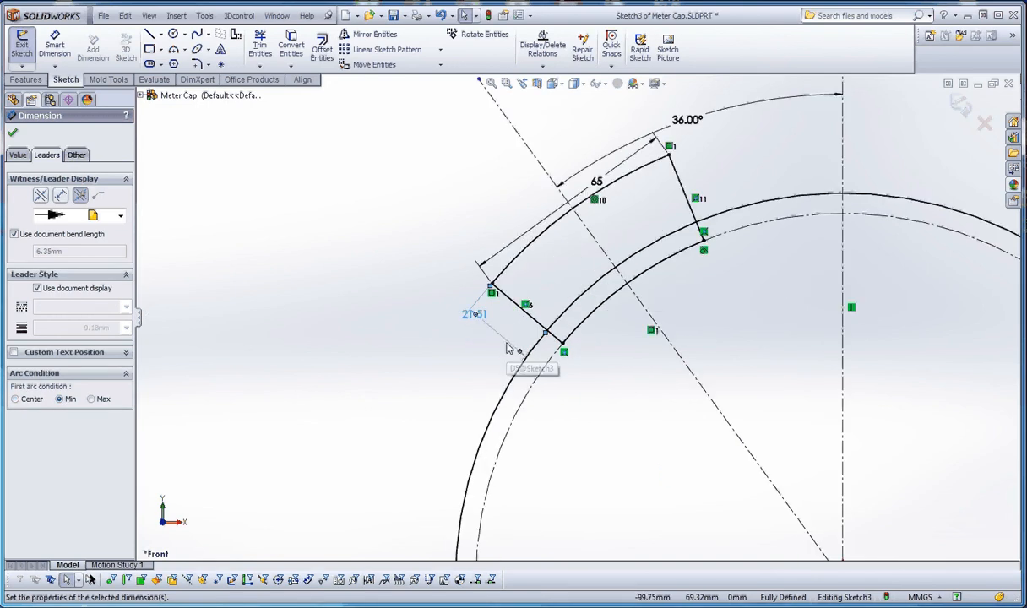
# Reposition the text of the dimension between the outer arc's endpoint and the circle, and set its value to 18 mm.
pyautogui.moveTo(464, 298); pyautogui.dragTo(518, 315)
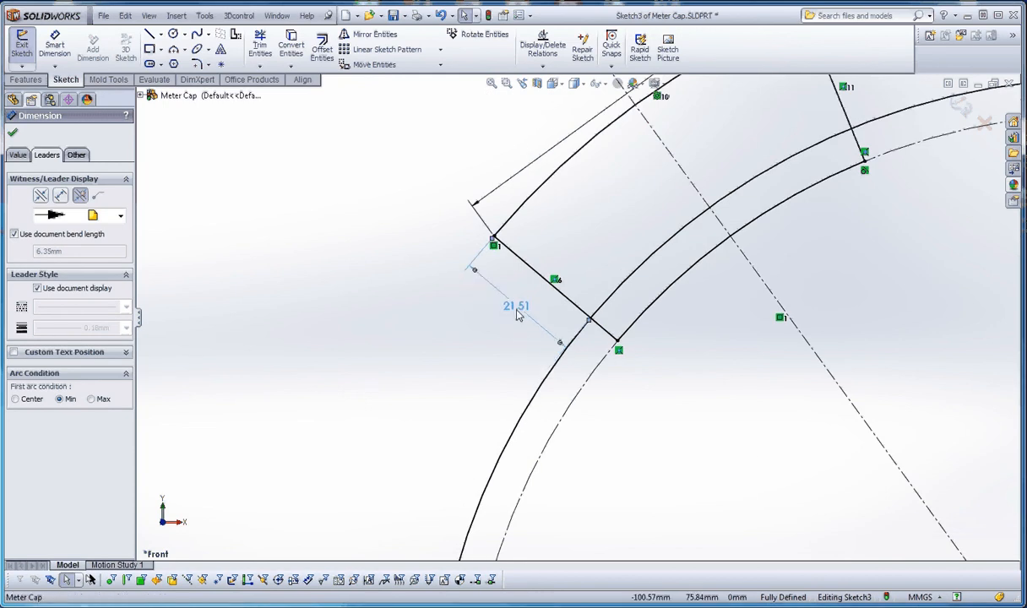
pyautogui.doubleClick(517, 315)
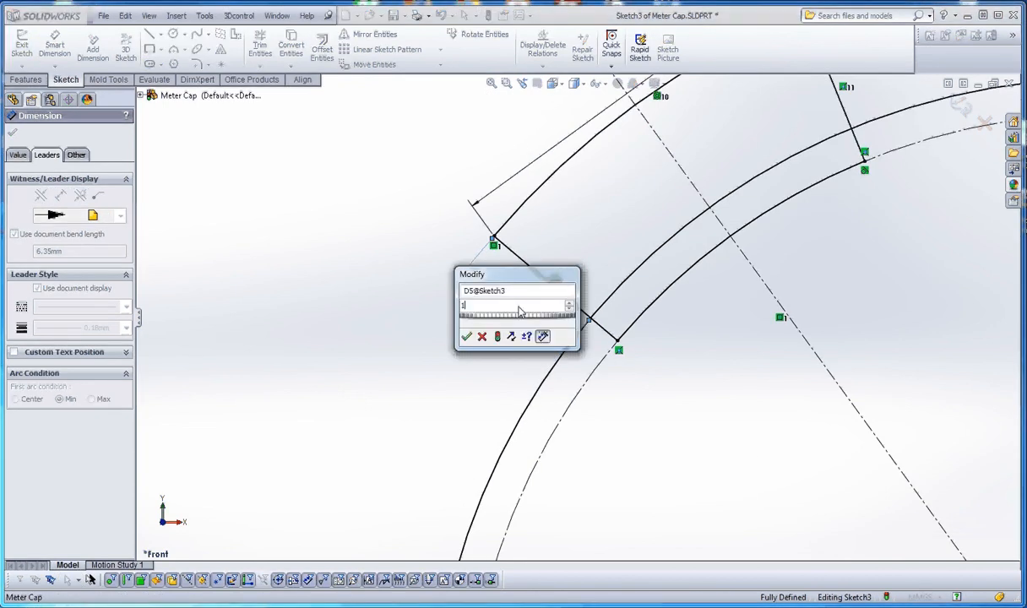
pyautogui.press('Return')
pyautogui.scroll(5, 684, 408)
pyautogui.click(694, 382)
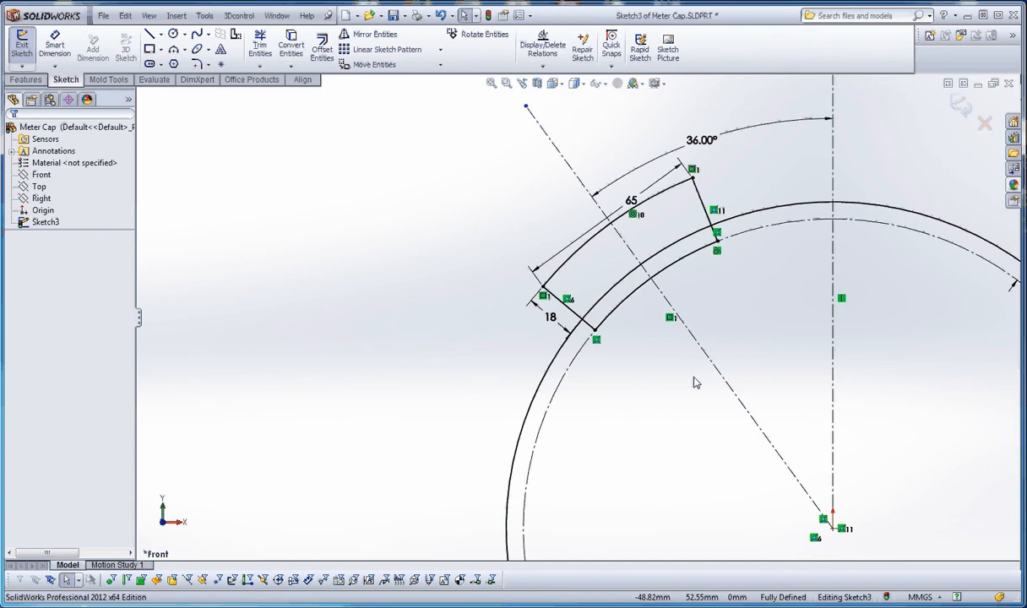
pyautogui.scroll(-2, 684, 257)
pyautogui.scroll(4, 606, 293)
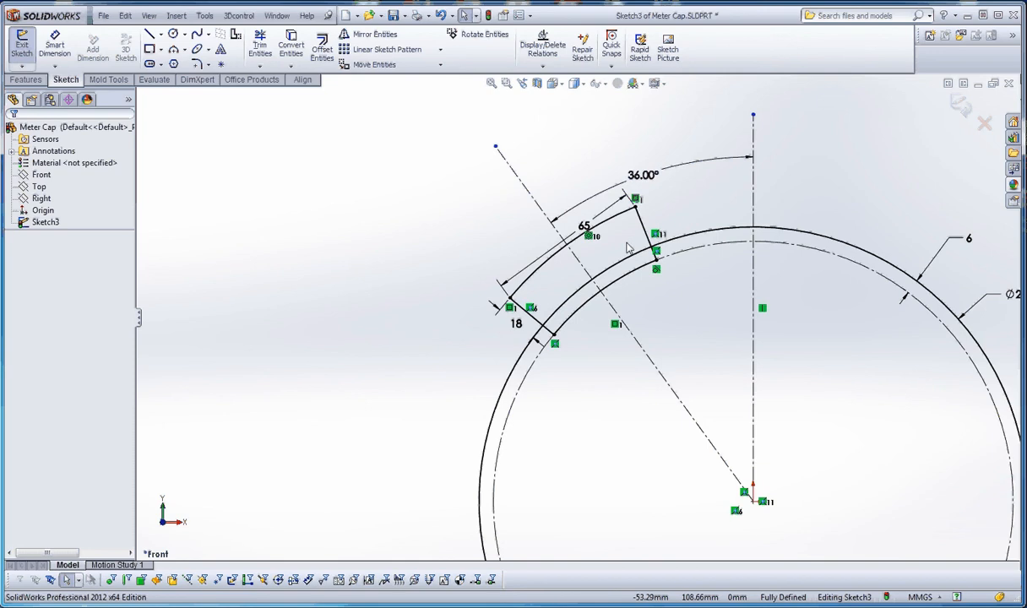
pyautogui.scroll(-2, 627, 247)
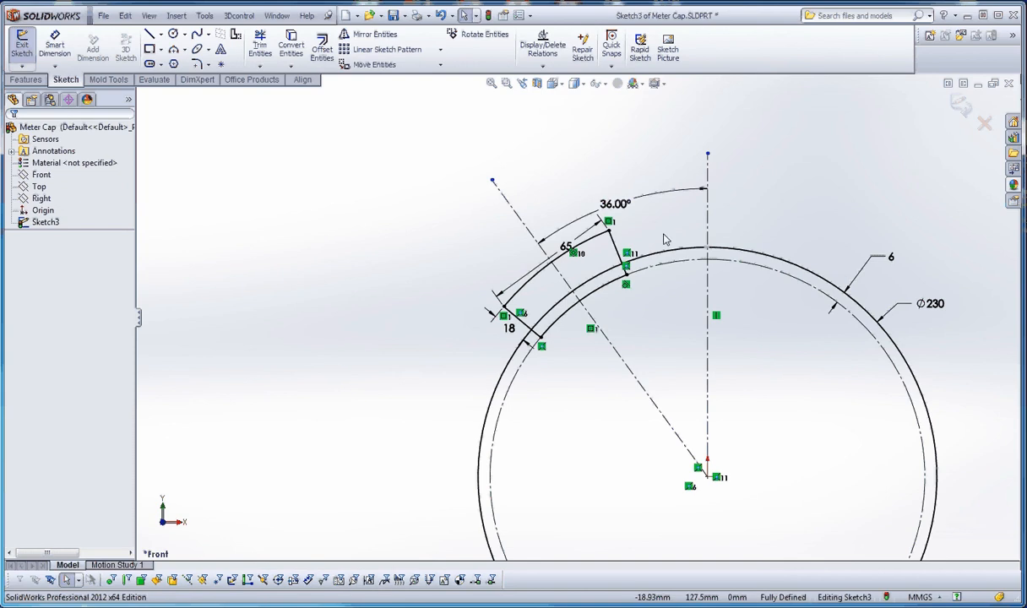
pyautogui.scroll(-2, 706, 304)
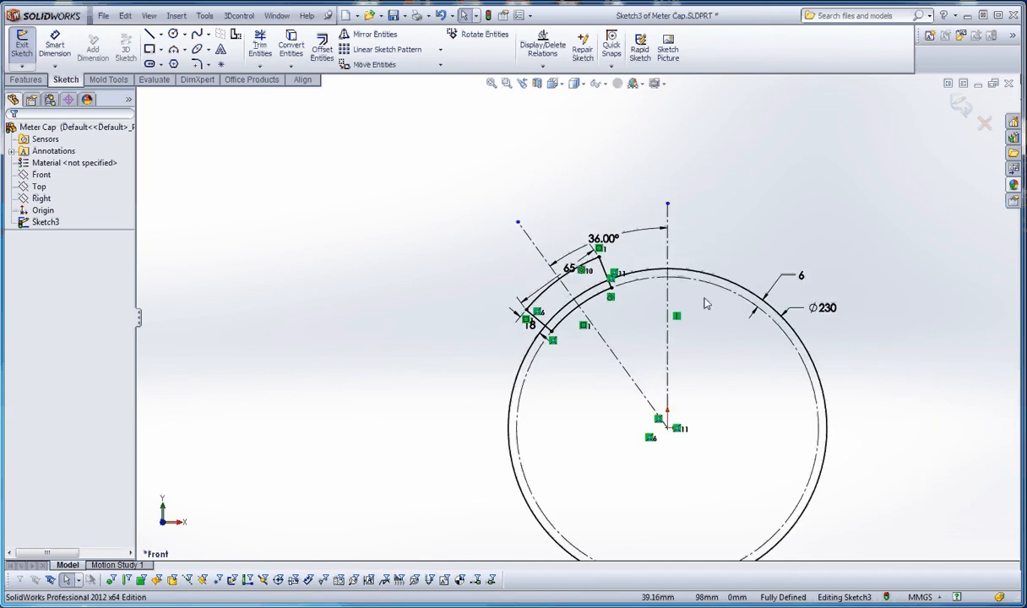
pyautogui.scroll(3, 646, 305)
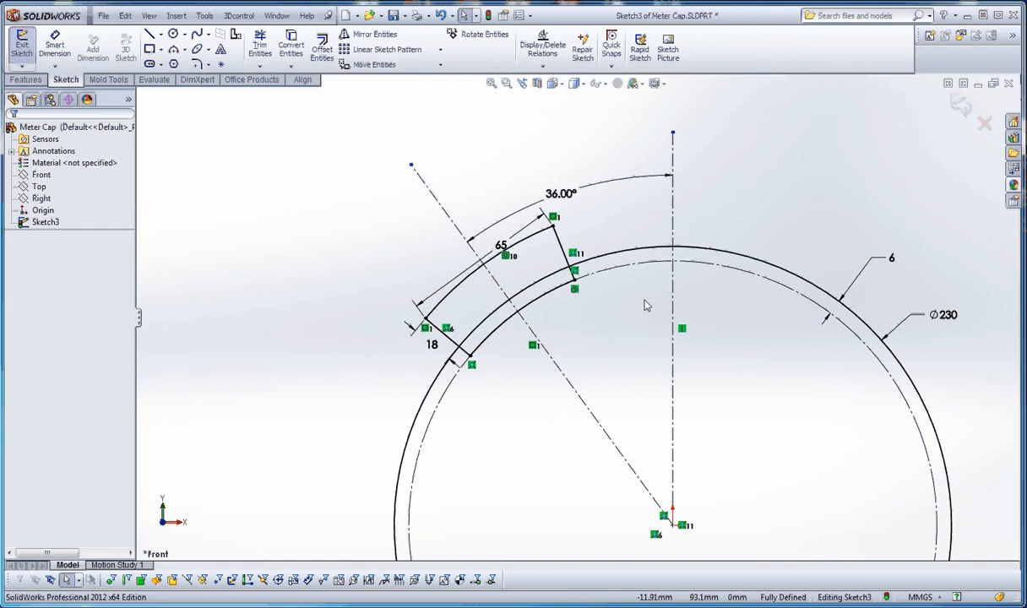